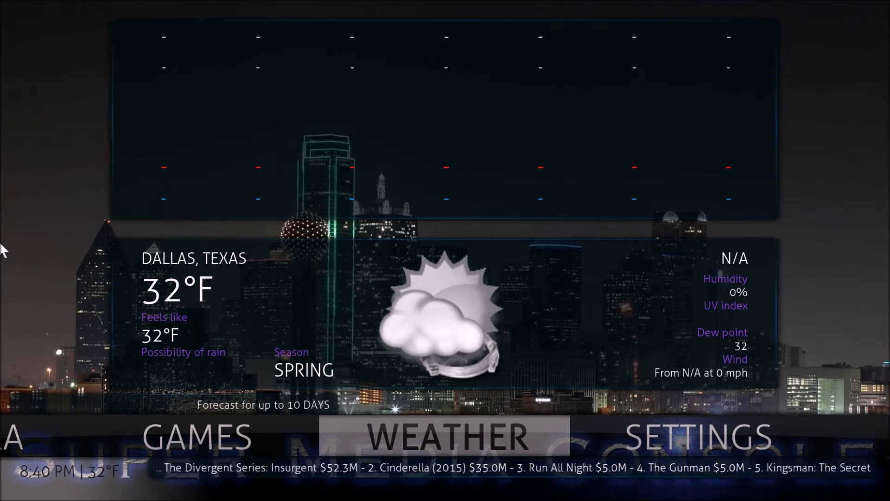
# Switch from the XBMC weather screen to the Chrome window showing wunderground.com
pyautogui.hotkey('alt', 'Tab')
pyautogui.hotkey('alt', 'Tab')
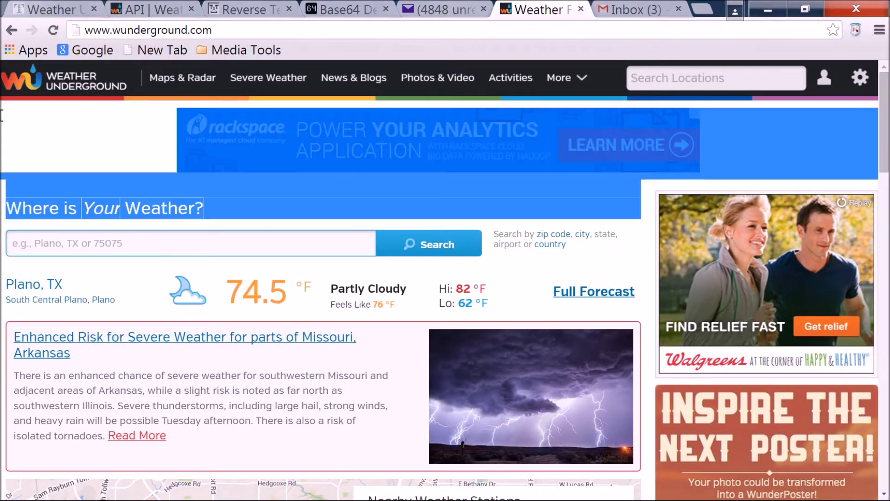
# Glance at the fix-instructions article, then return to the Weather Underground home page
pyautogui.click(73, 9)
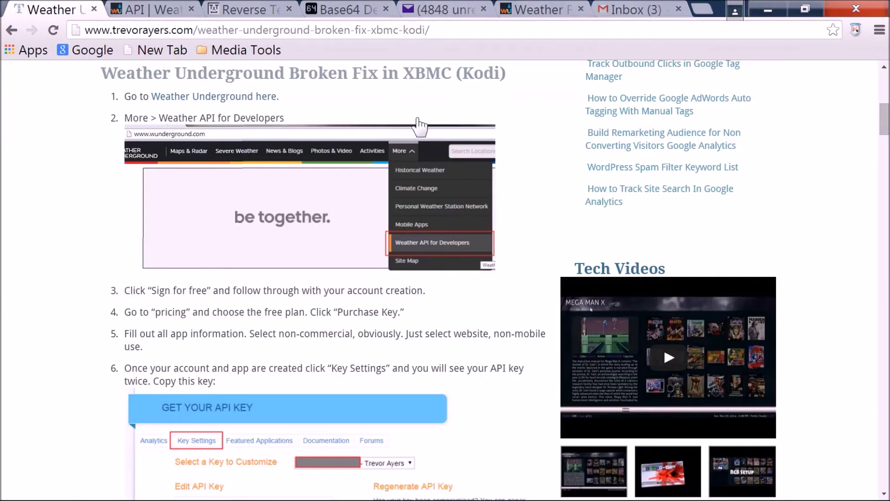
pyautogui.click(534, 9)
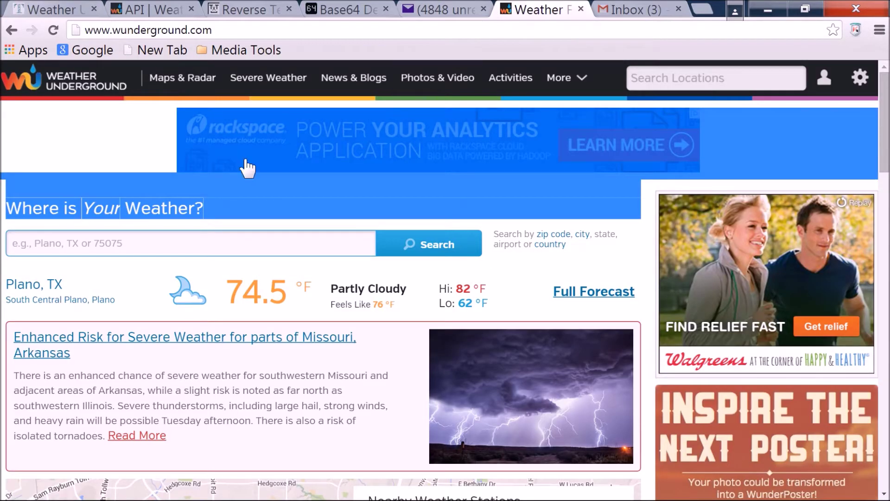
pyautogui.click(156, 141)
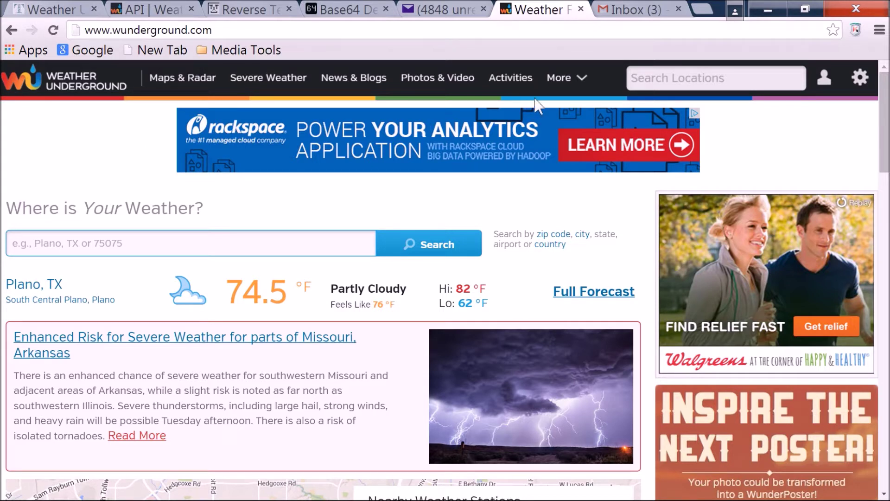
# Go to More > Weather API for Developers and start the free account sign-up
pyautogui.click(563, 77)
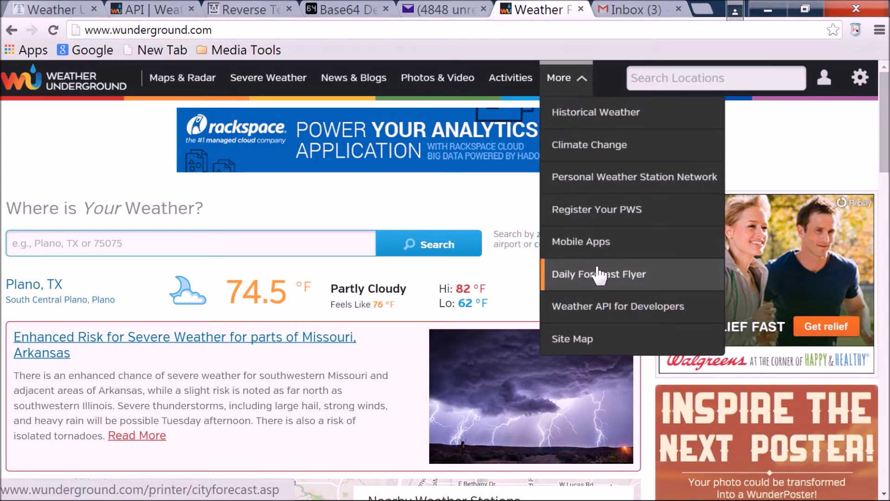
pyautogui.click(601, 308)
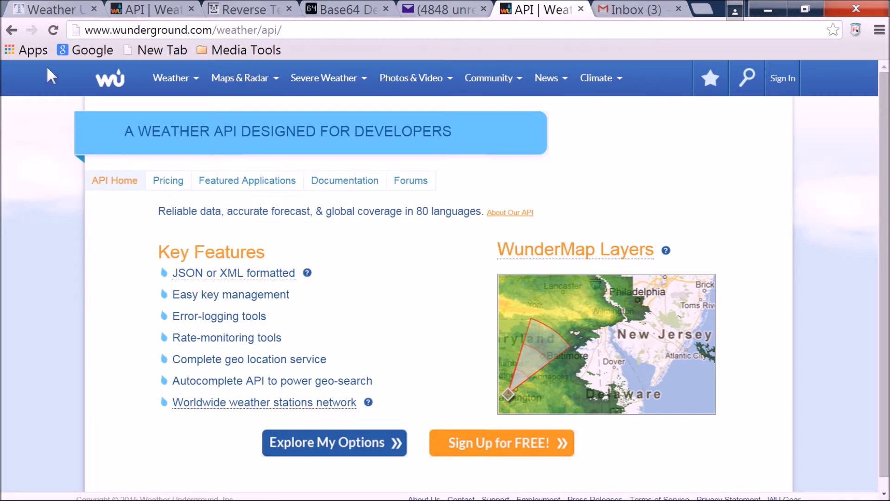
pyautogui.click(103, 85)
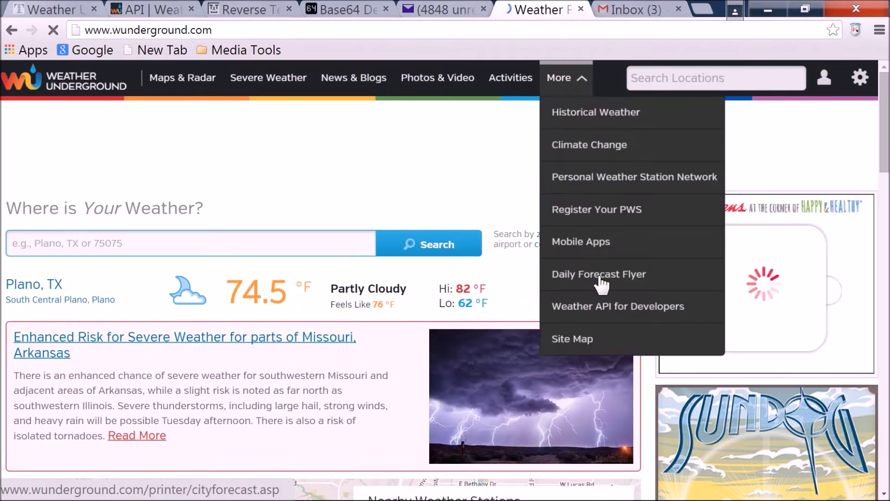
pyautogui.hotkey('alt', 'Left')
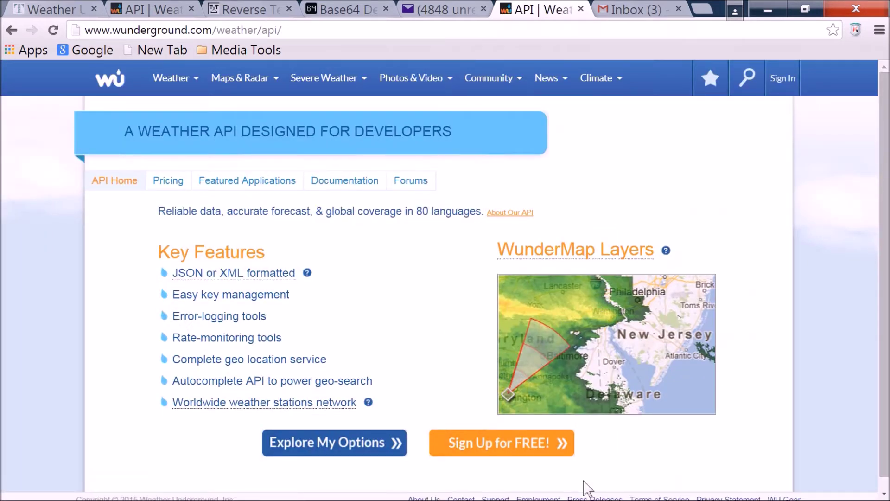
pyautogui.click(550, 455)
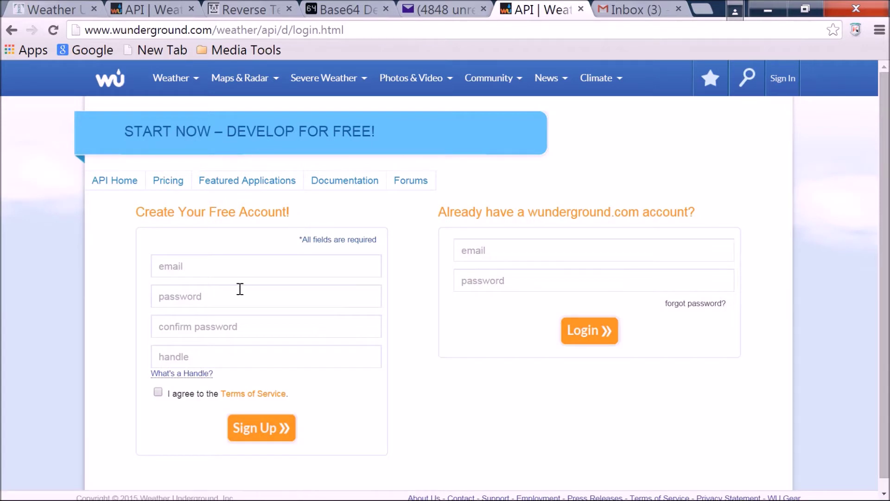
# Enter the new account's Gmail address in the e-mail field
pyautogui.click(238, 291)
pyautogui.click(247, 264)
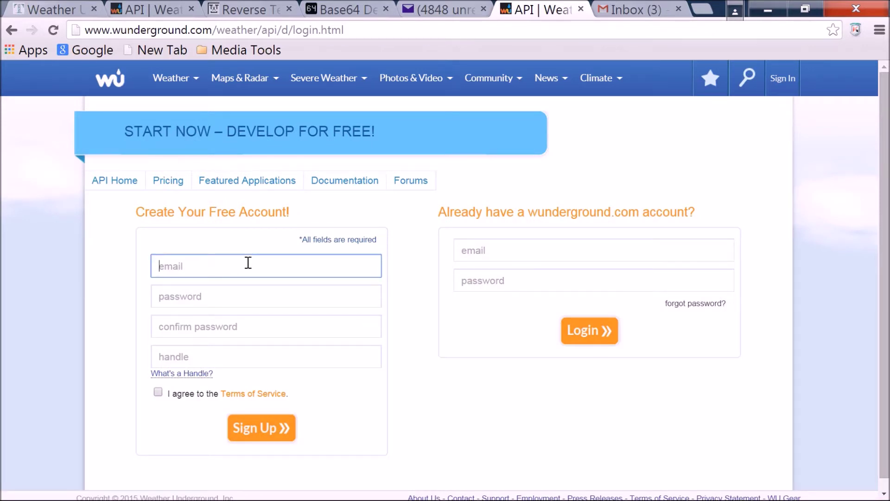
pyautogui.press('Tab')
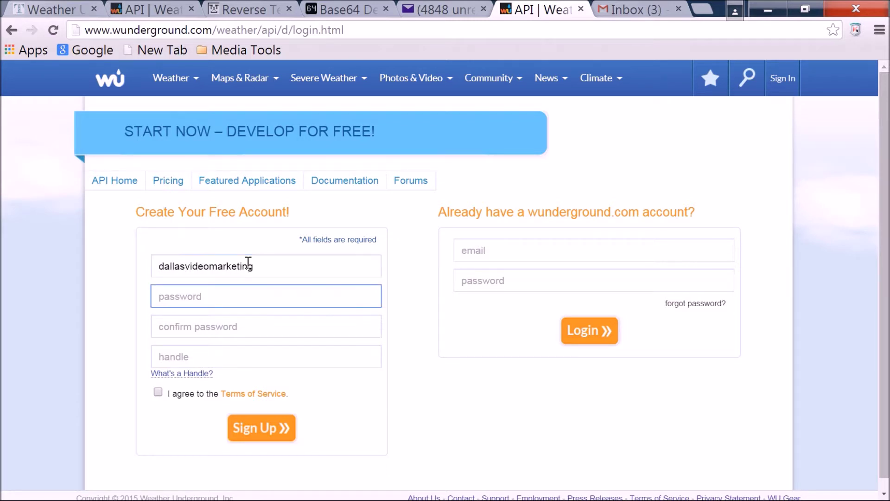
pyautogui.hotkey('shift', 'Tab')
pyautogui.press('End')
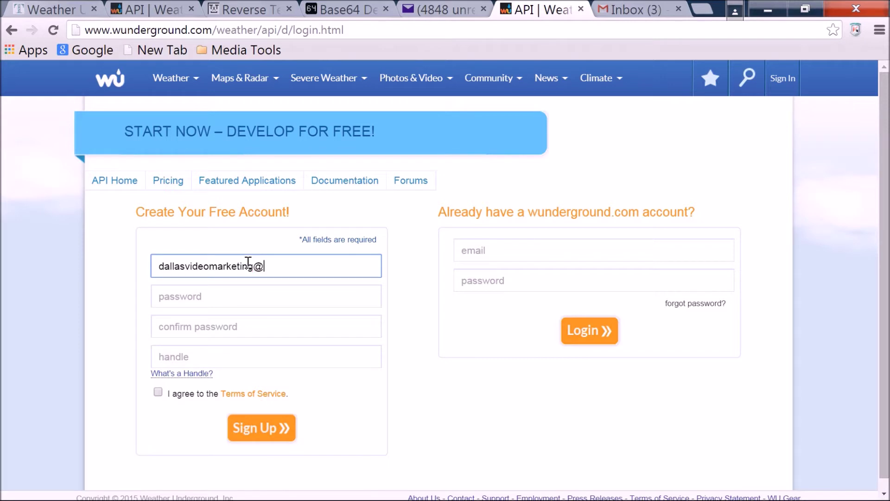
# Enter and confirm the password, add a handle, and accept the Terms of Service
pyautogui.press('Tab')
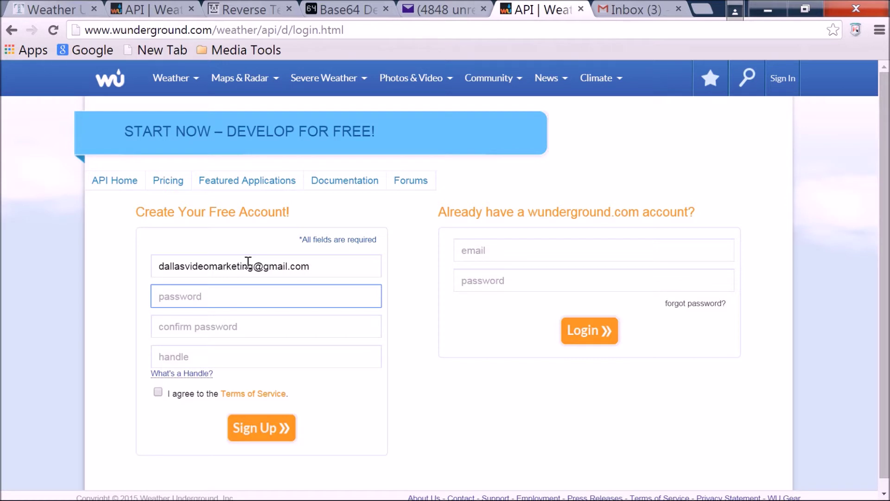
pyautogui.write('•••••••')
pyautogui.press('Tab')
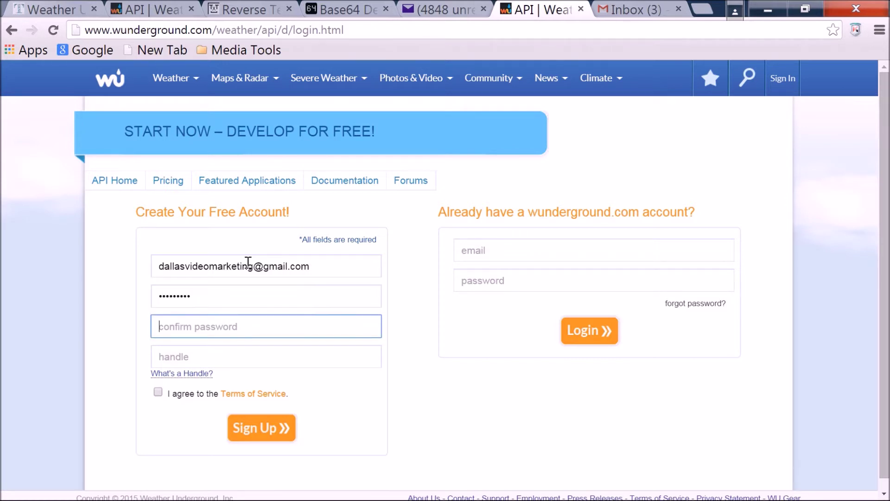
pyautogui.write('•••••••••')
pyautogui.press('Tab')
pyautogui.write('Tre')
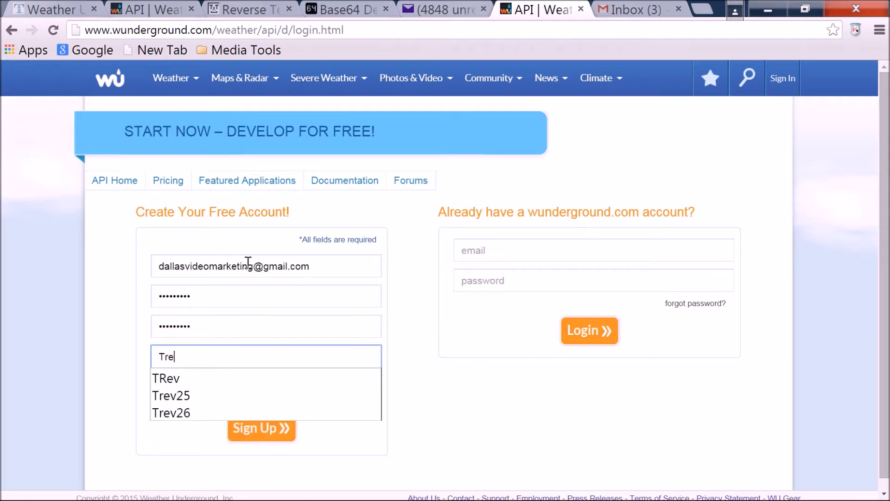
pyautogui.write('v27')
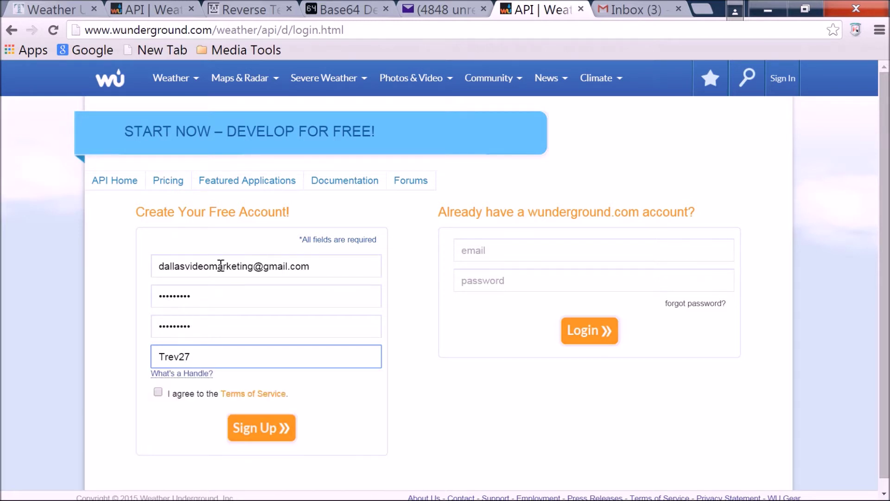
pyautogui.click(187, 397)
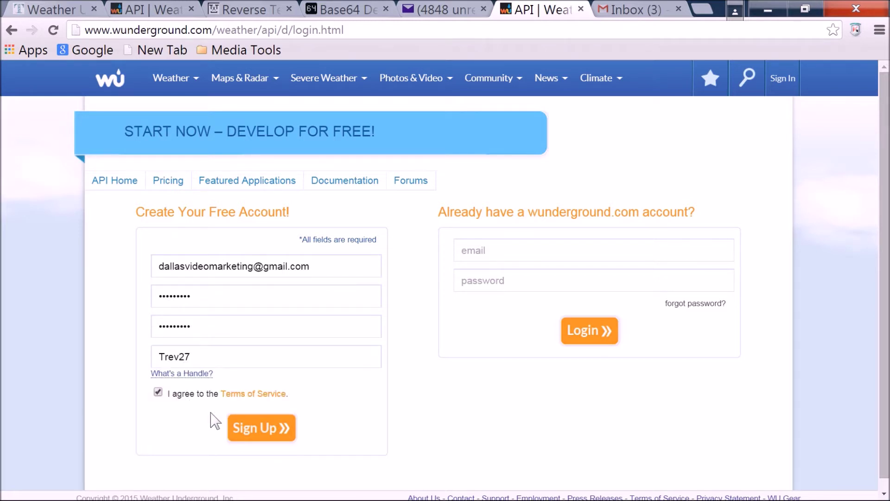
# Submit the sign-up and open the Weather Underground confirmation e-mail in Gmail
pyautogui.click(255, 433)
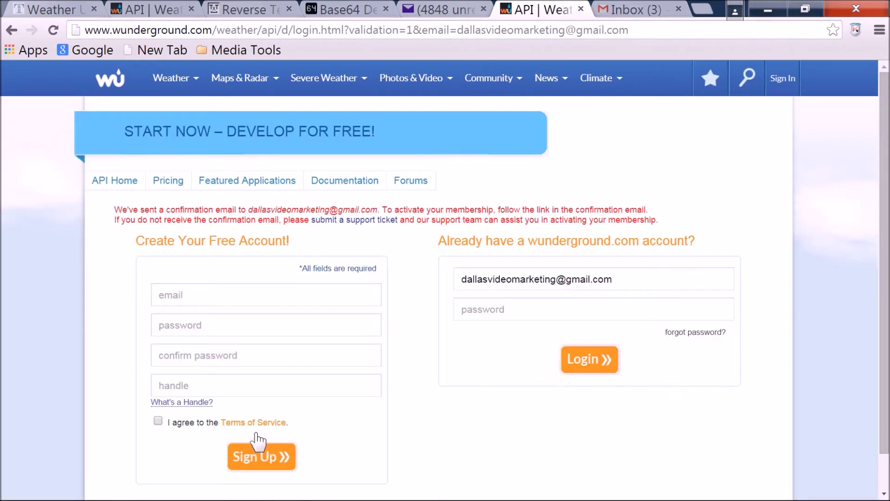
pyautogui.click(659, 10)
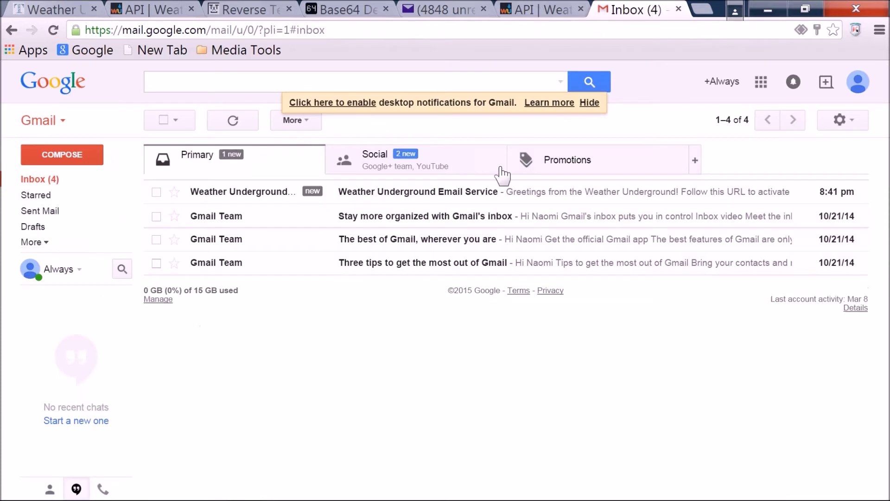
pyautogui.click(499, 193)
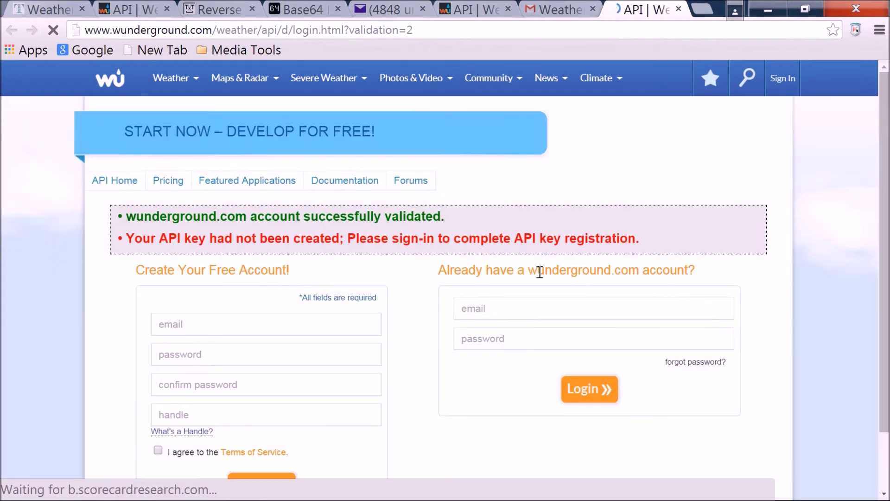
# Log in with the saved account e-mail and password, declining Chrome's password save
pyautogui.click(535, 303)
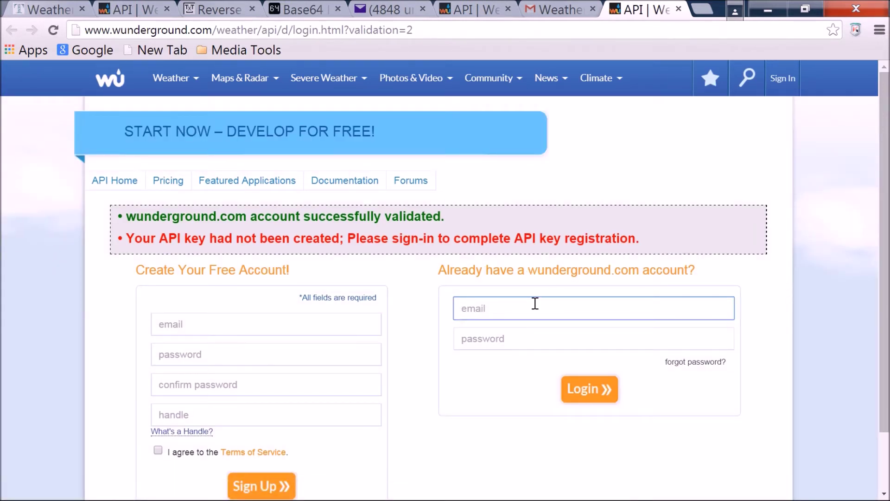
pyautogui.write('dallas')
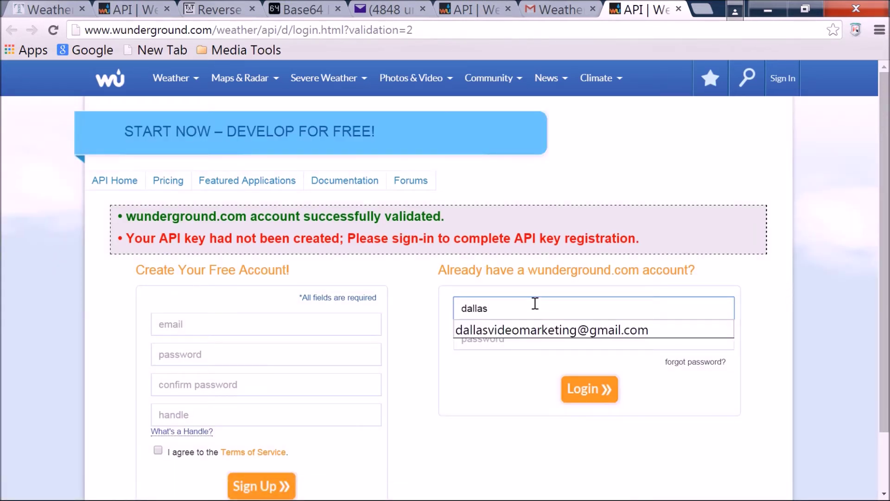
pyautogui.press('Down')
pyautogui.press('Tab')
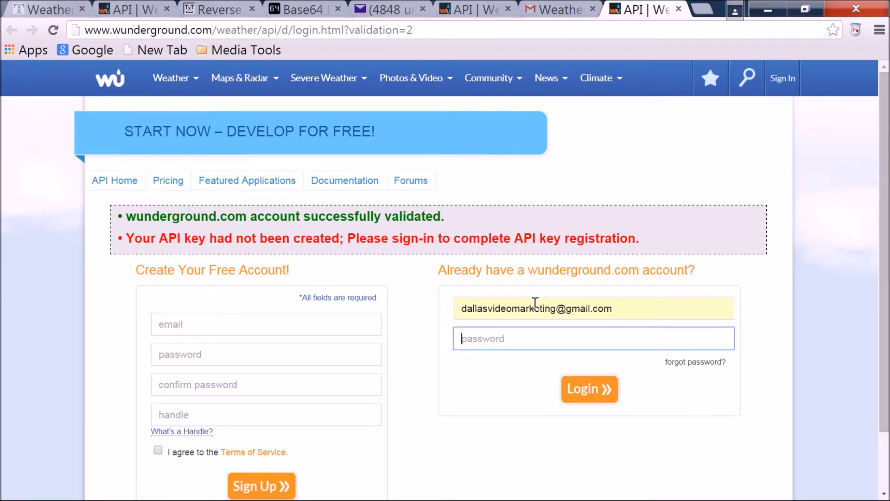
pyautogui.write('•••••••••')
pyautogui.click(587, 392)
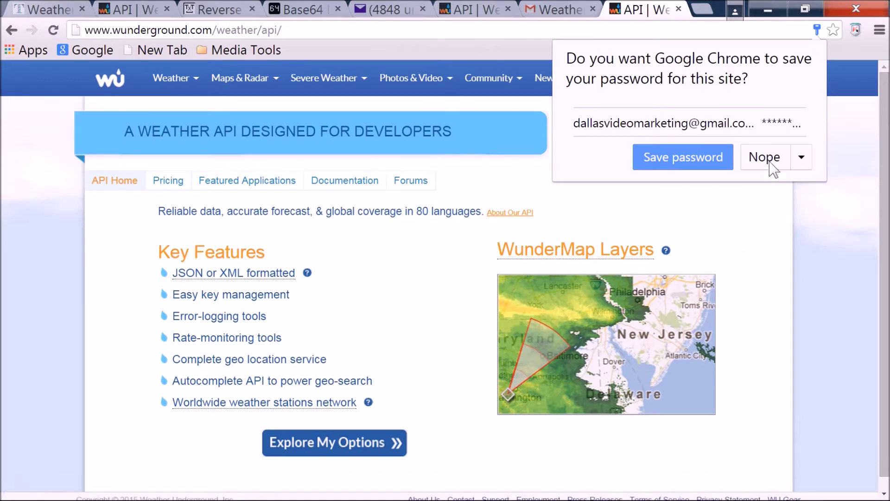
pyautogui.click(765, 158)
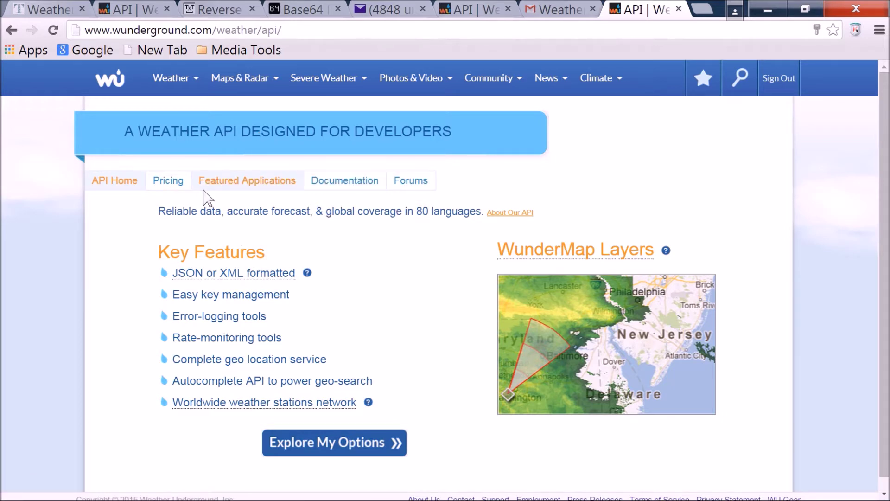
# Open the Pricing plans and keep the free Stratus plan at $0 USD per month
pyautogui.click(163, 185)
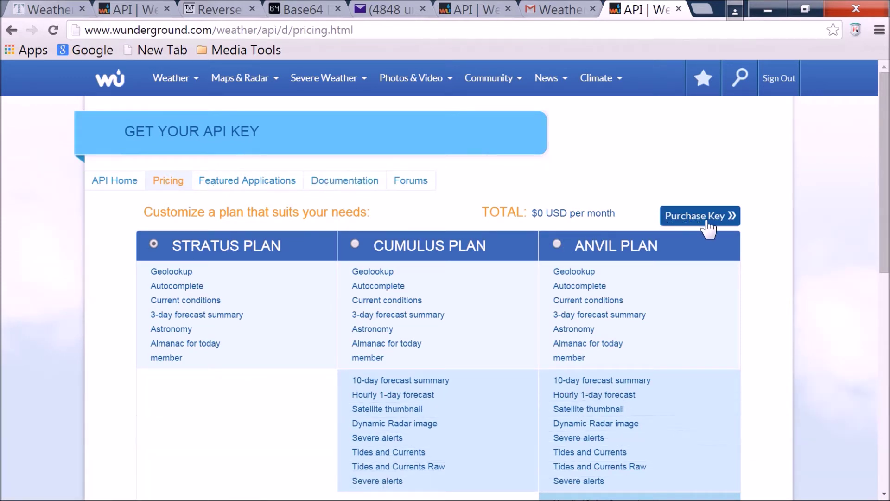
pyautogui.moveTo(561, 225); pyautogui.dragTo(614, 215)
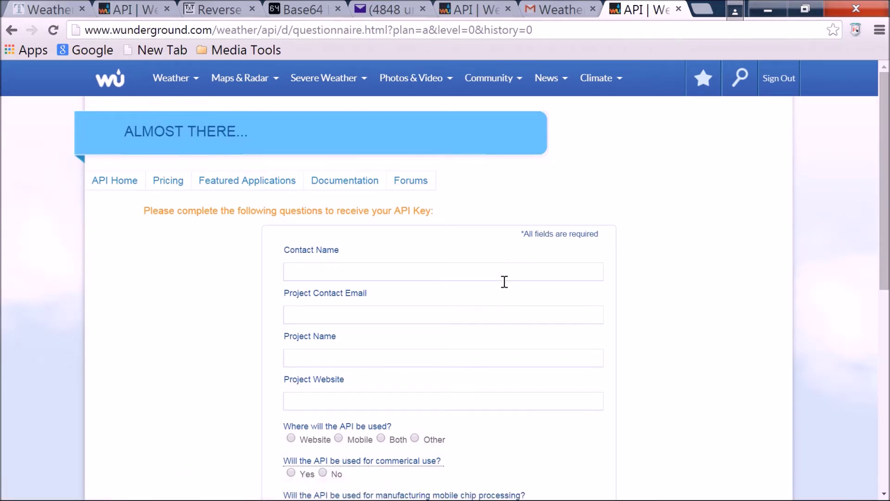
# Autofill the contact name, contact e-mail, project name and project website fields
pyautogui.click(501, 269)
pyautogui.write('T')
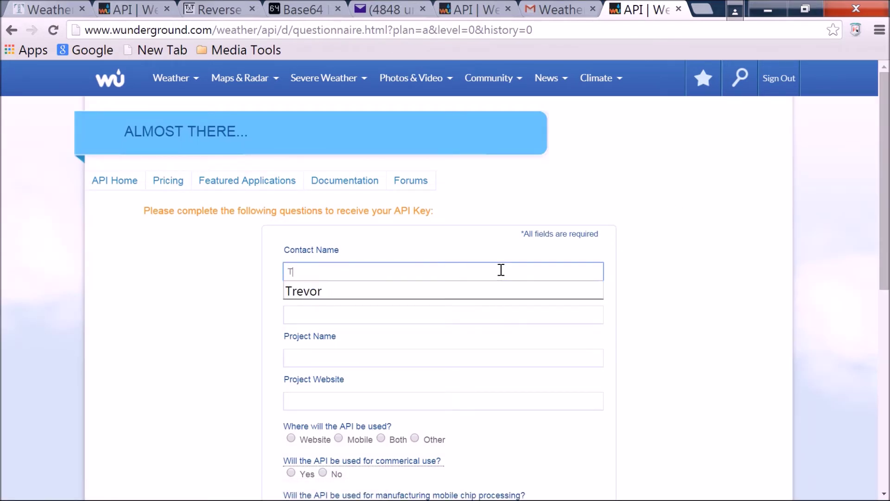
pyautogui.press('Down')
pyautogui.press('Tab')
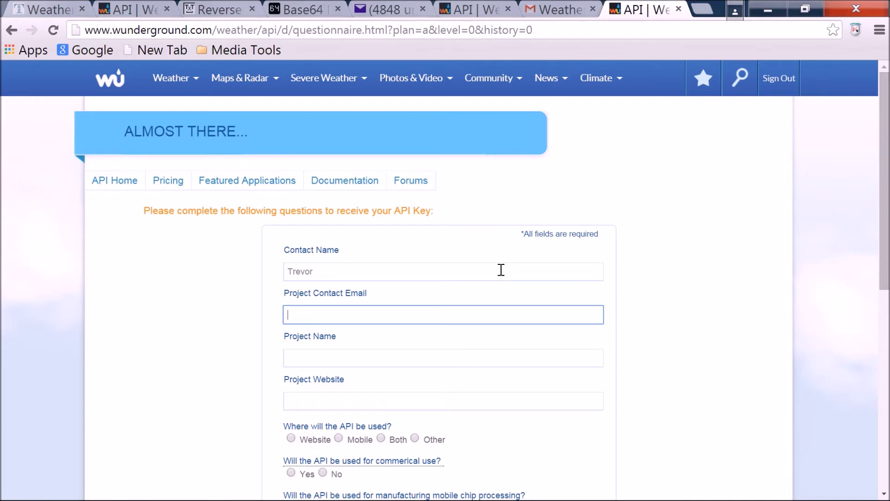
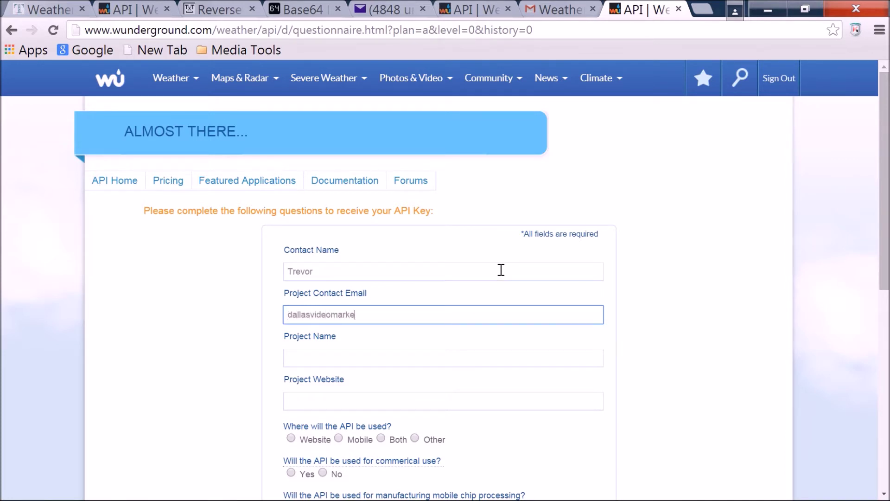
pyautogui.press('Tab')
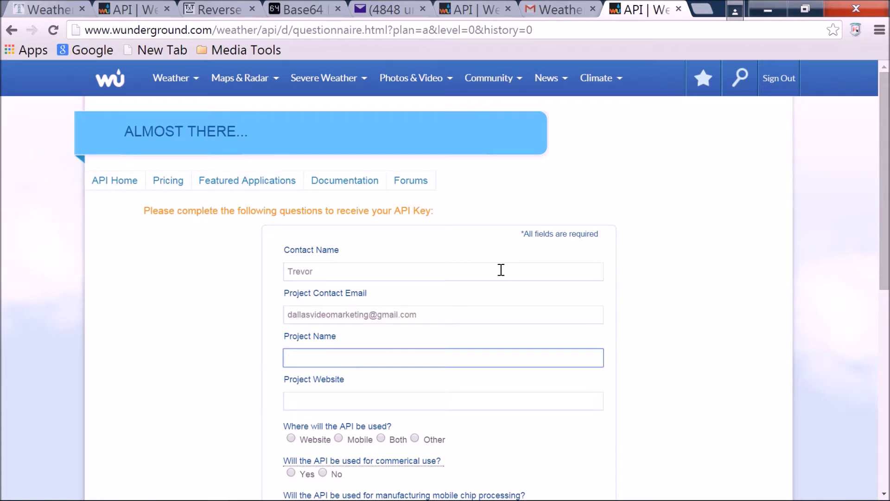
pyautogui.write('Trev')
pyautogui.press('Down')
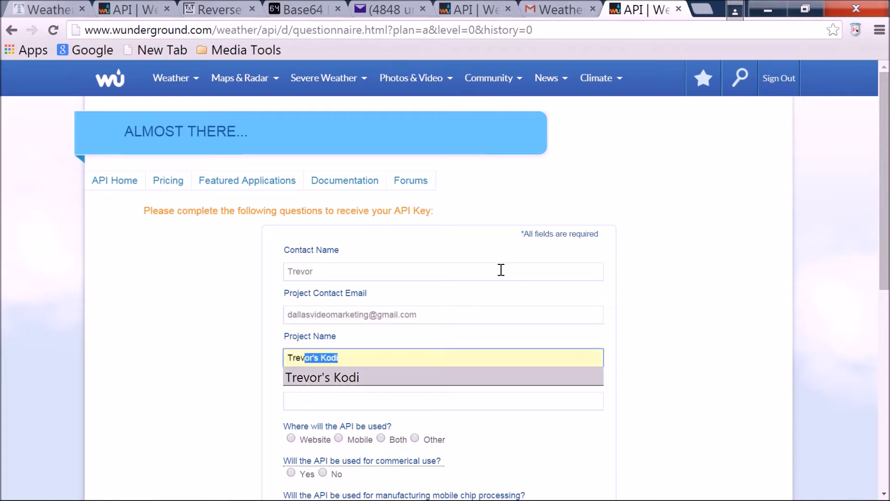
pyautogui.press('Tab')
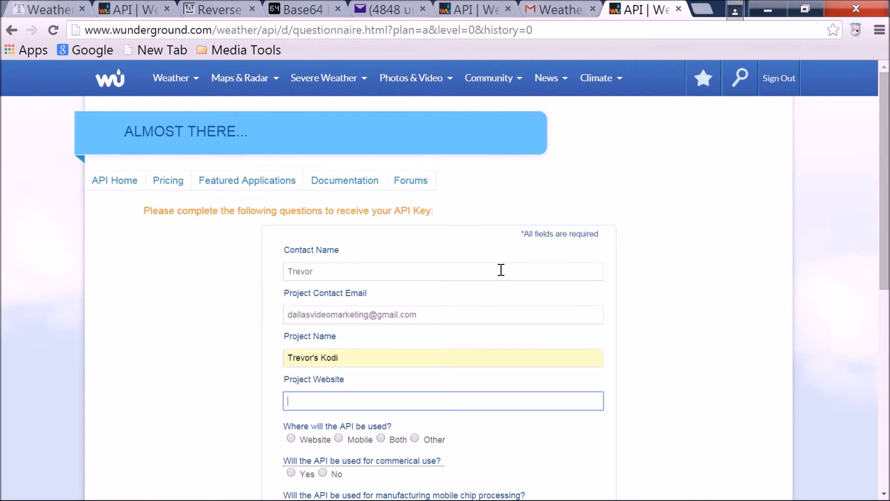
pyautogui.write('http')
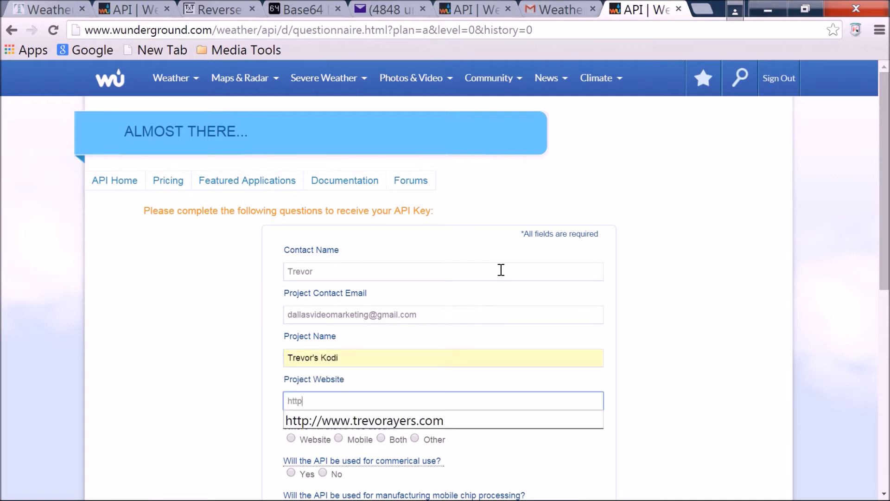
pyautogui.press('Down')
pyautogui.press('Tab')
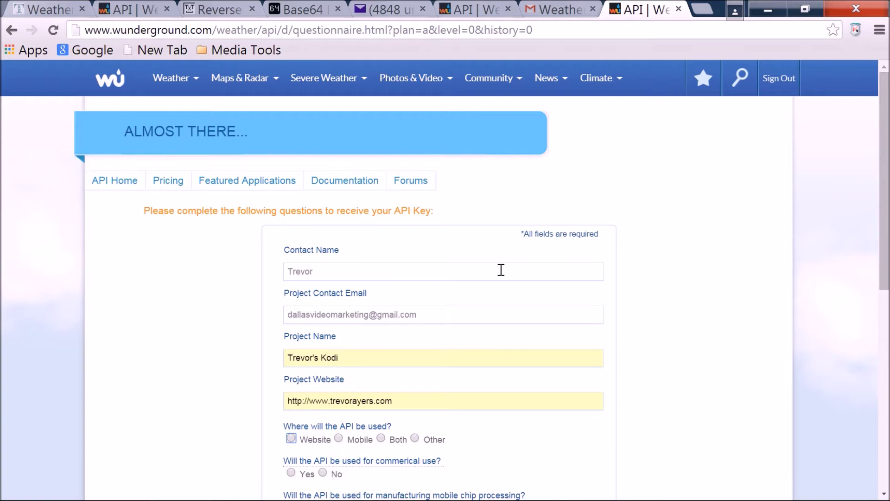
# Mark the API use as Website, non-commercial, with United States as the country
pyautogui.click(291, 438)
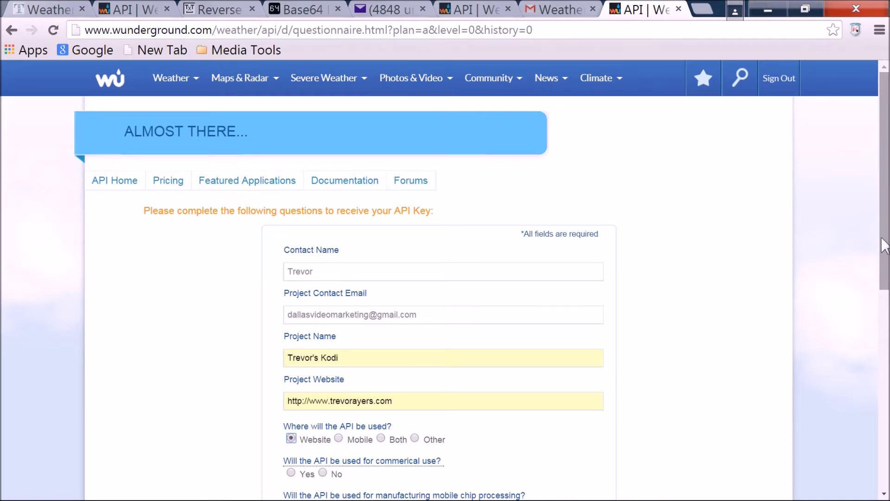
pyautogui.moveTo(883, 246); pyautogui.dragTo(882, 339)
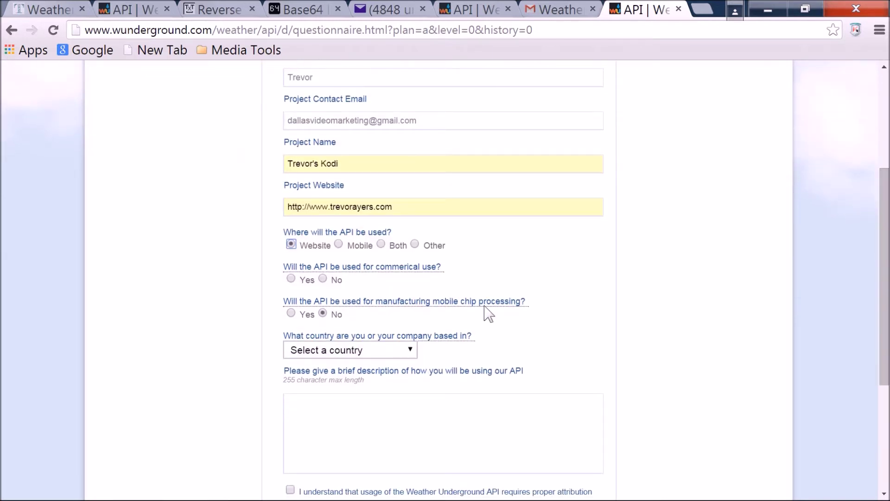
pyautogui.click(321, 279)
pyautogui.click(362, 352)
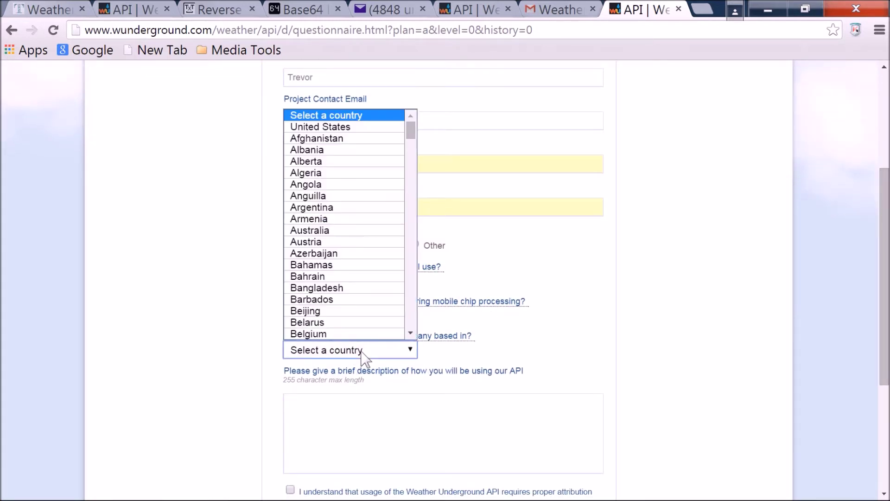
pyautogui.click(354, 128)
# Describe the use as for a Kodi install, accept both agreements, and submit the questionnaire
pyautogui.click(341, 446)
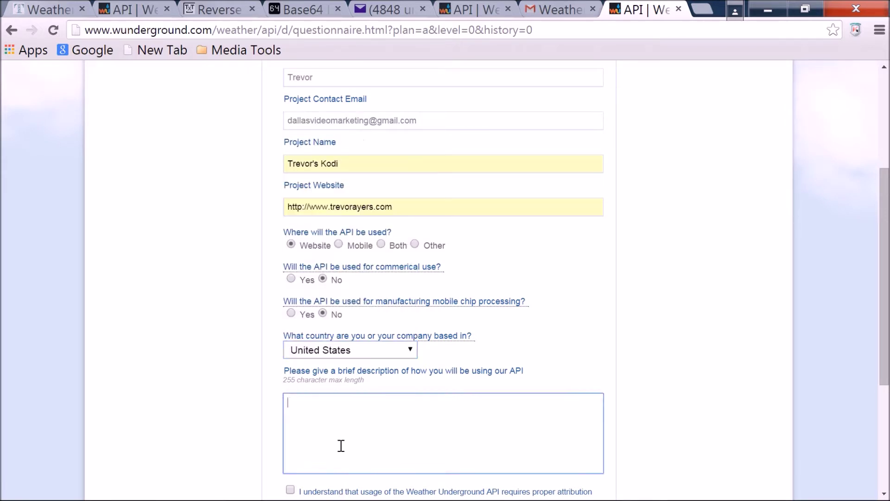
pyautogui.write('This is ')
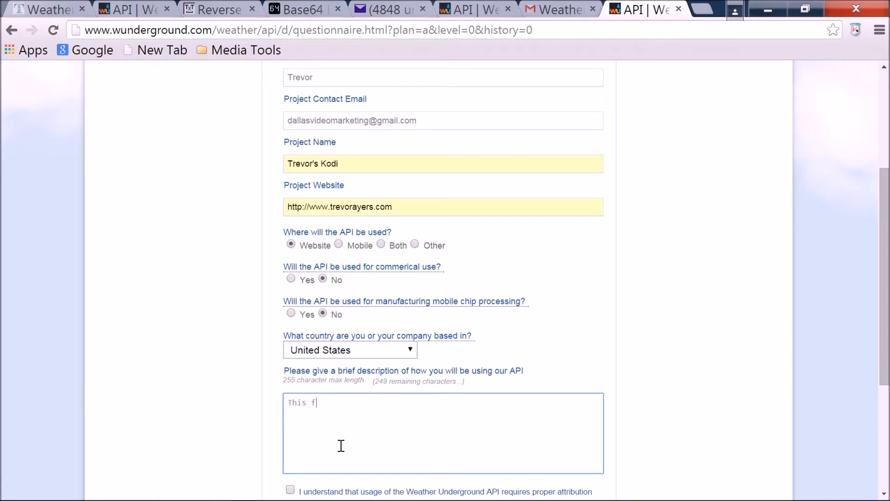
pyautogui.write('for a bus')
pyautogui.press('BackSpace')
pyautogui.press('BackSpace')
pyautogui.press('BackSpace')
pyautogui.write('Kodi instal')
pyautogui.press('BackSpace')
pyautogui.press('BackSpace')
pyautogui.write('all')
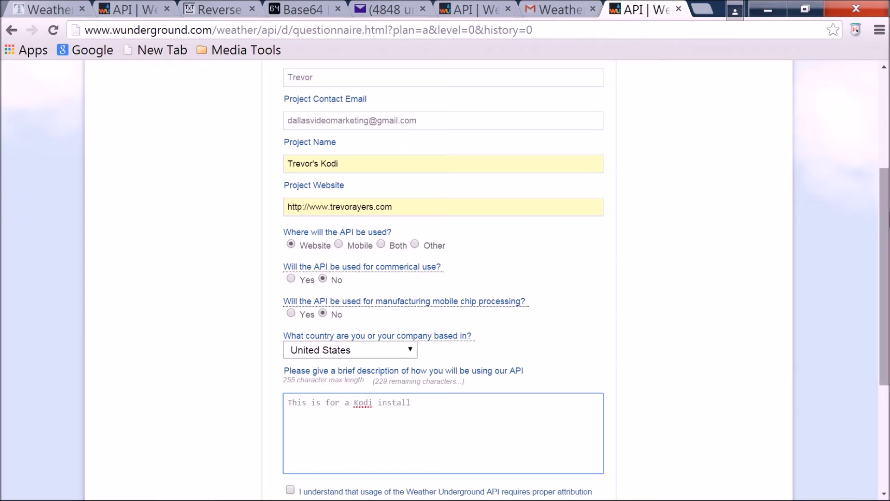
pyautogui.scroll(-3, 832, 185)
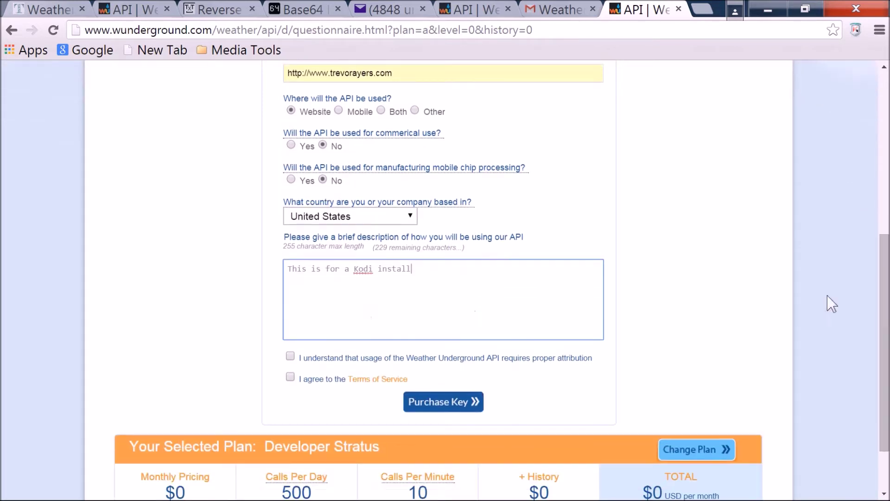
pyautogui.click(290, 356)
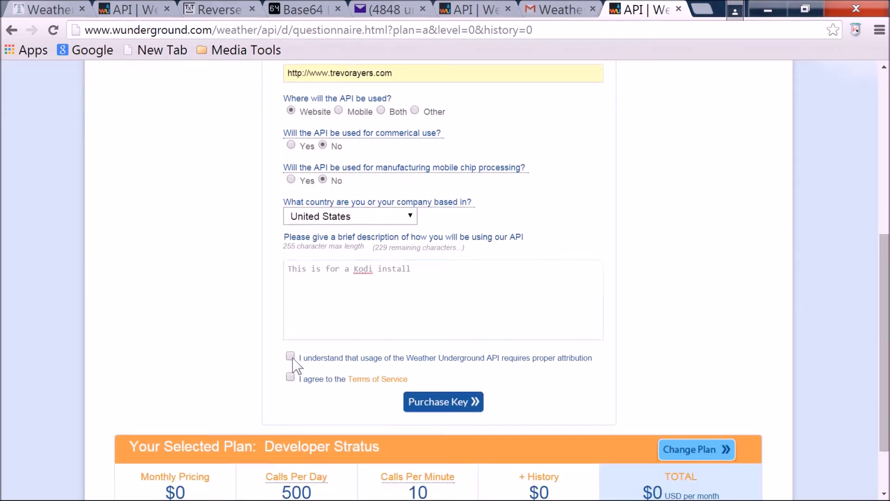
pyautogui.click(290, 377)
pyautogui.click(425, 412)
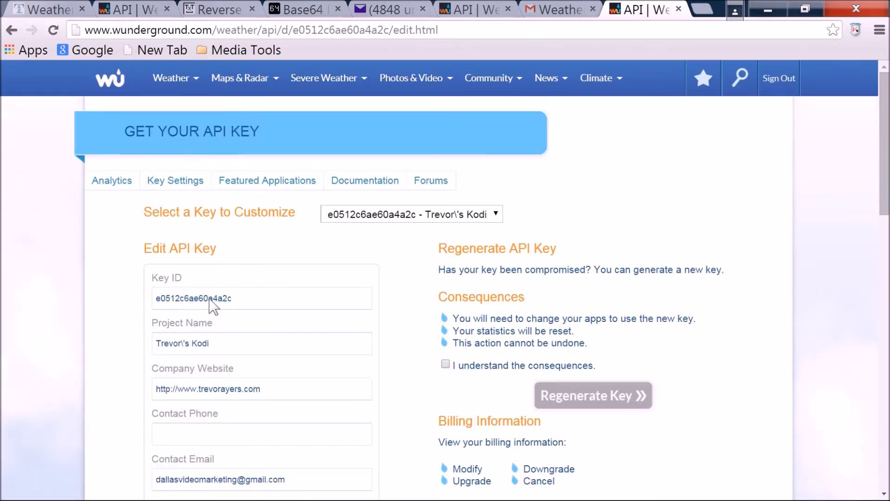
# Copy the new API key ID and switch to the Reverse Text Generator tab
pyautogui.doubleClick(209, 300)
pyautogui.hotkey('ctrl', 'c')
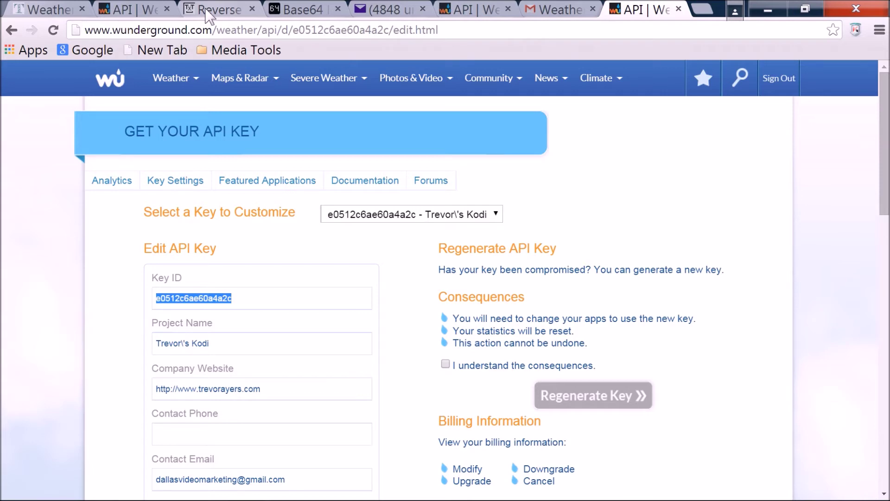
pyautogui.click(208, 14)
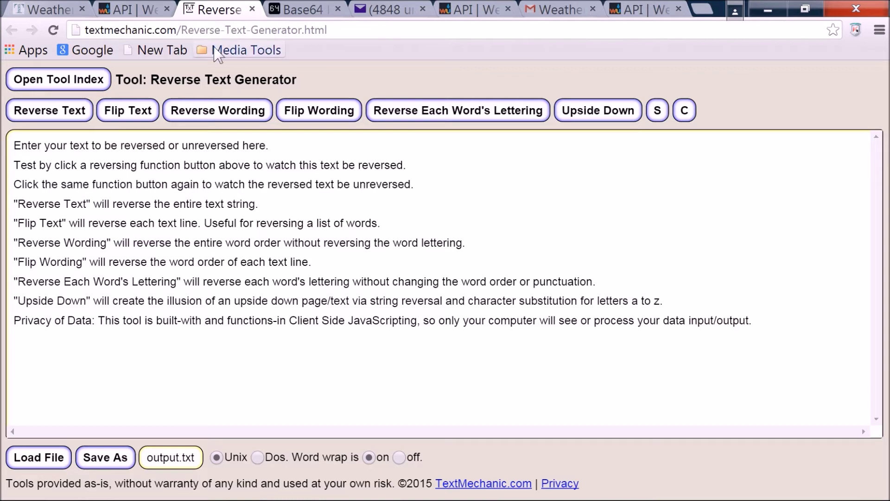
# Replace the sample text with the API key, reverse it, and copy the reversed key
pyautogui.click(206, 293)
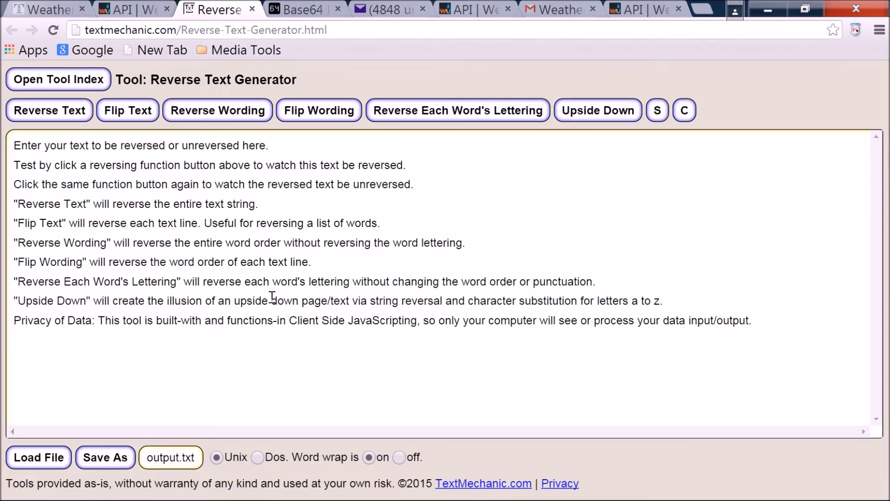
pyautogui.hotkey('ctrl', 'a')
pyautogui.press('BackSpace')
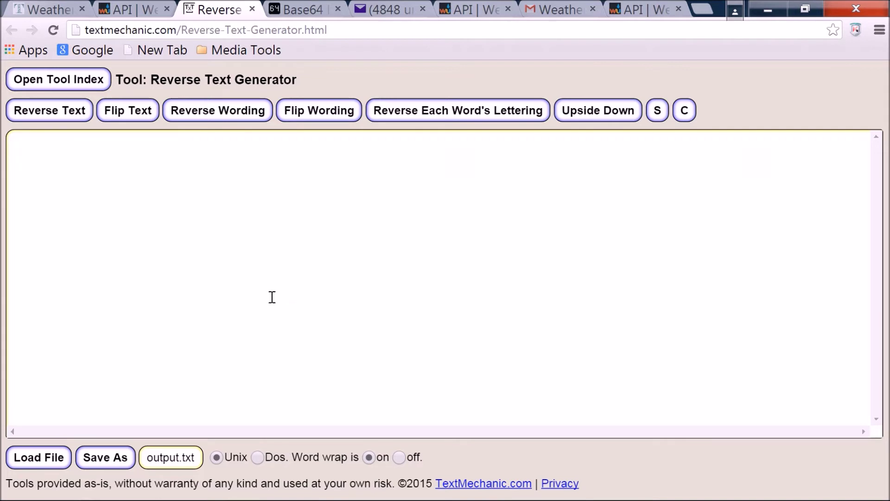
pyautogui.hotkey('ctrl', 'v')
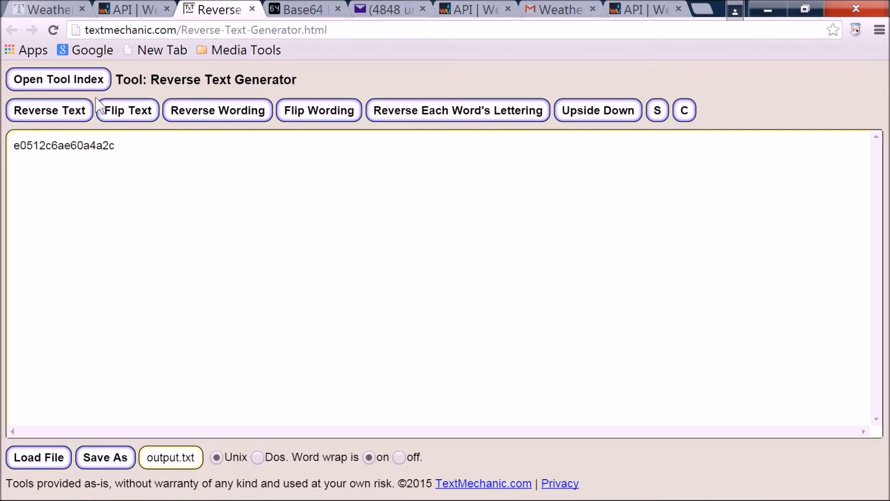
pyautogui.click(68, 113)
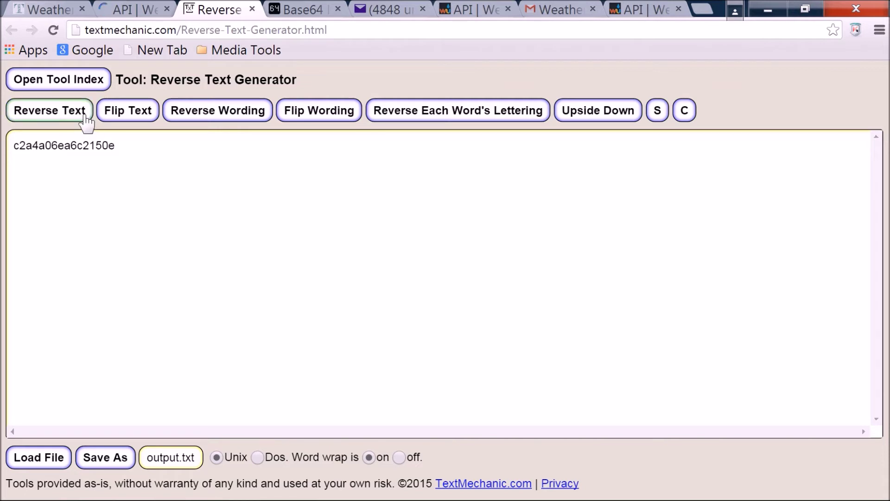
pyautogui.doubleClick(108, 156)
pyautogui.hotkey('ctrl', 'c')
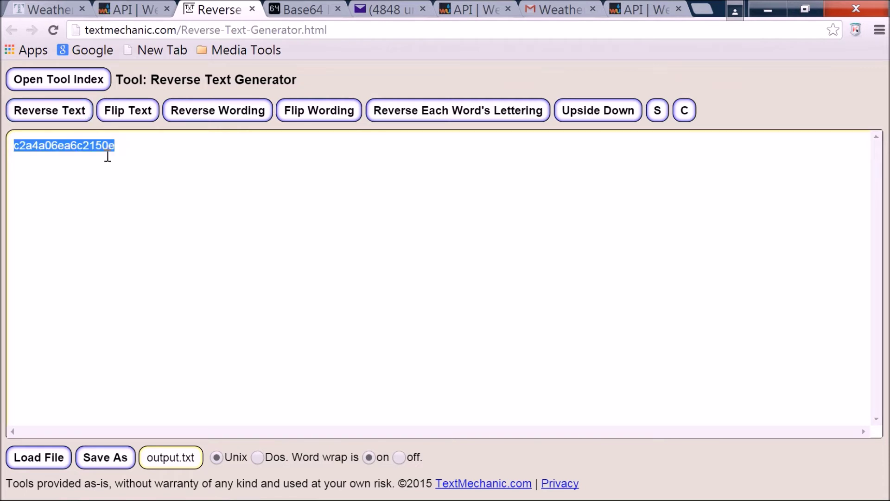
pyautogui.click(278, 12)
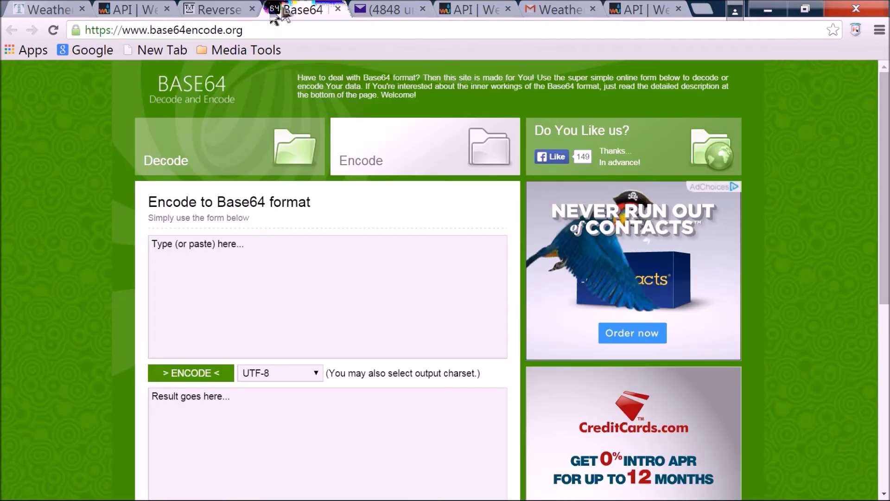
# Paste the reversed key into Base64encode.org, encode it, and copy the Base64 output
pyautogui.click(248, 246)
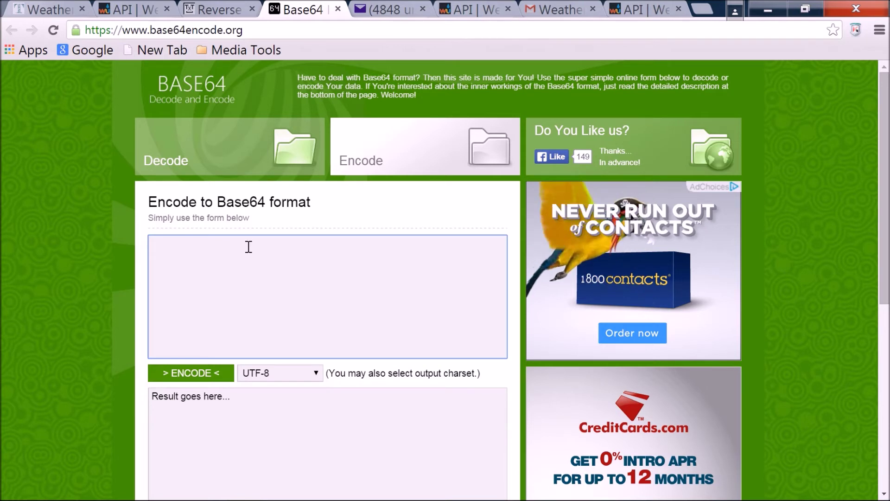
pyautogui.hotkey('ctrl', 'v')
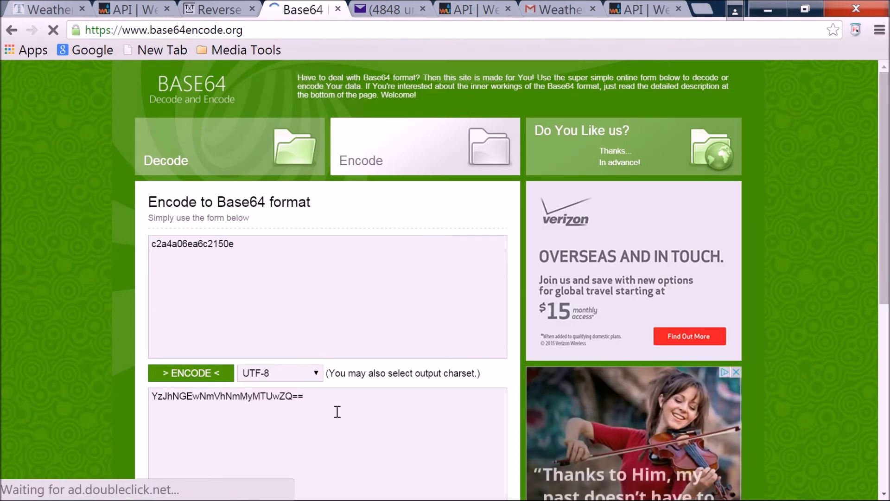
pyautogui.moveTo(304, 396); pyautogui.dragTo(147, 402)
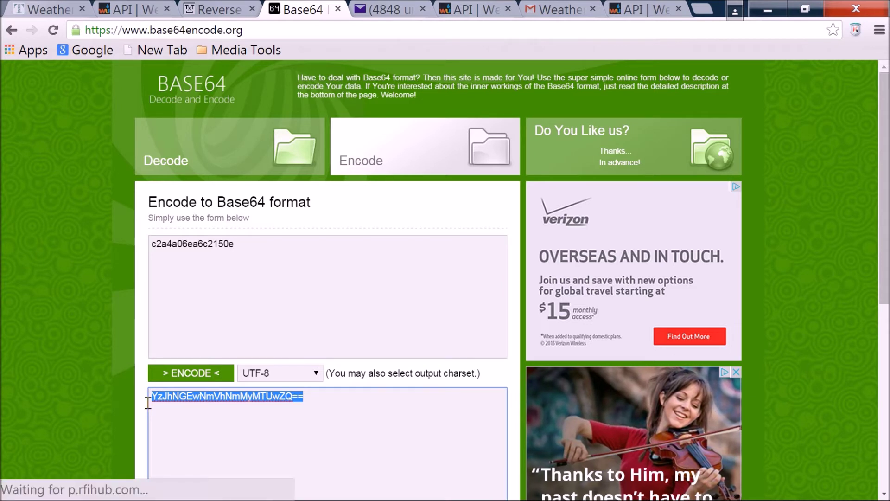
pyautogui.moveTo(18, 491)
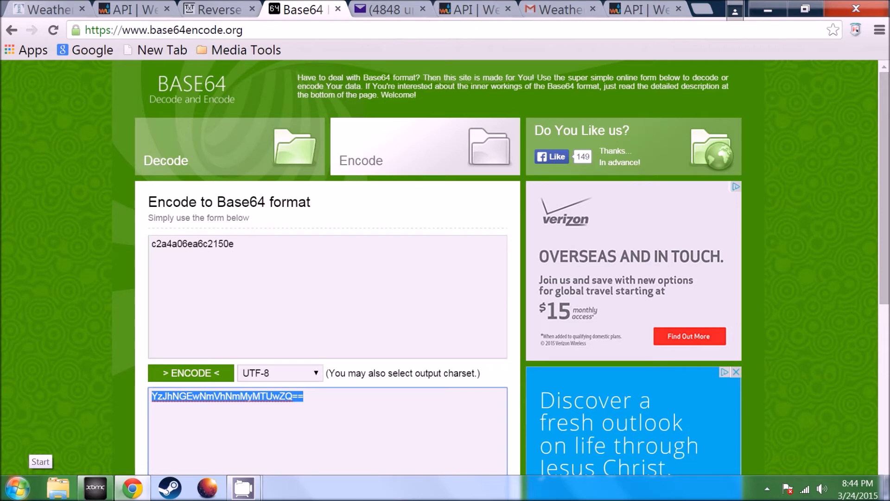
pyautogui.click(64, 490)
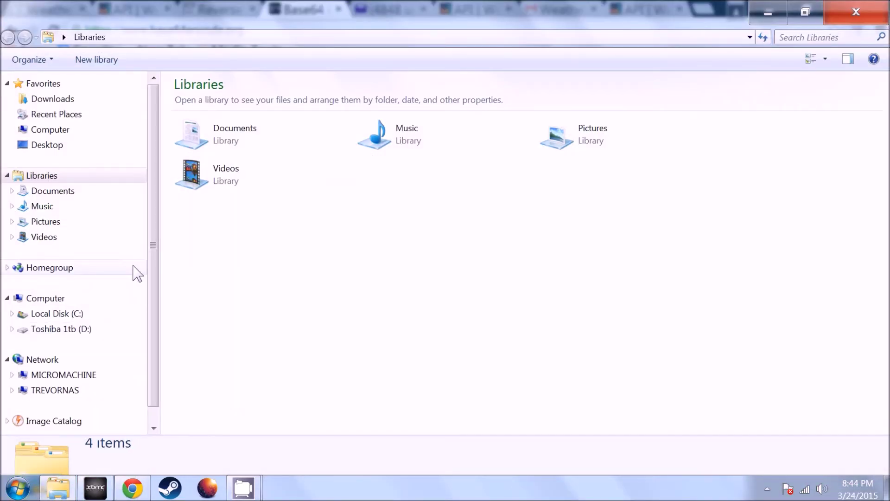
# Browse from Local Disk (C:) into AppData\Roaming\XBMC, then return to the browser
pyautogui.click(34, 315)
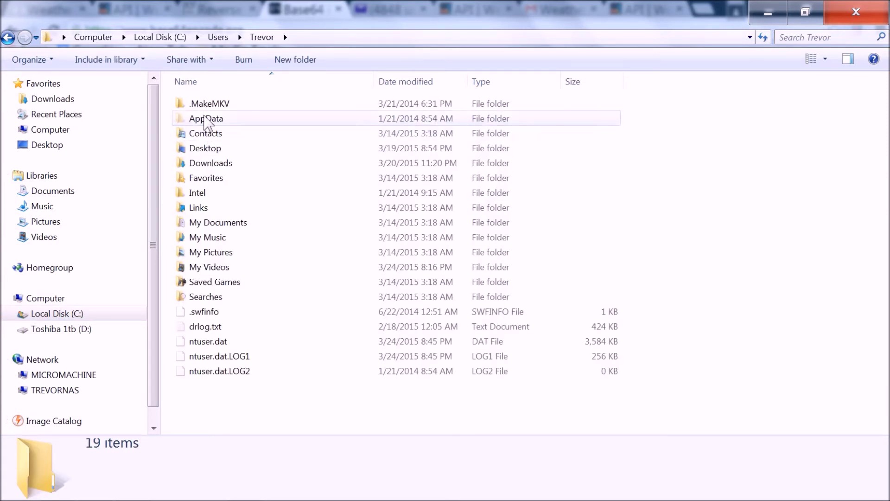
pyautogui.doubleClick(206, 119)
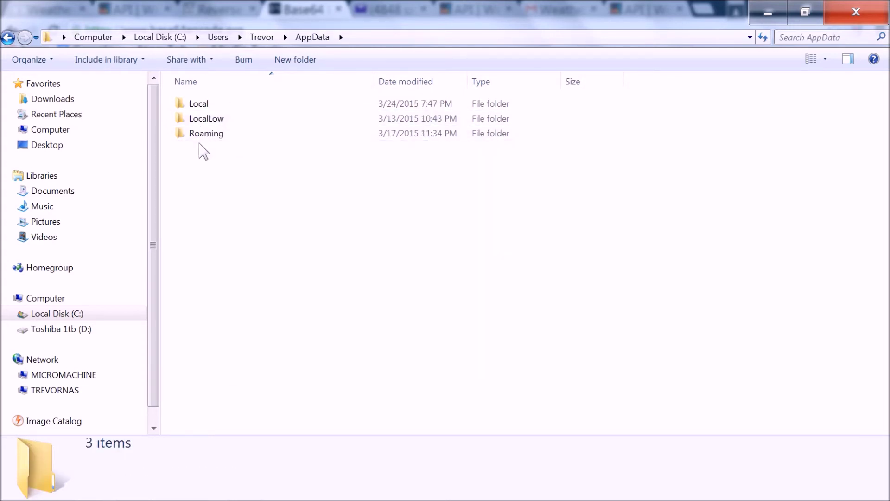
pyautogui.doubleClick(200, 134)
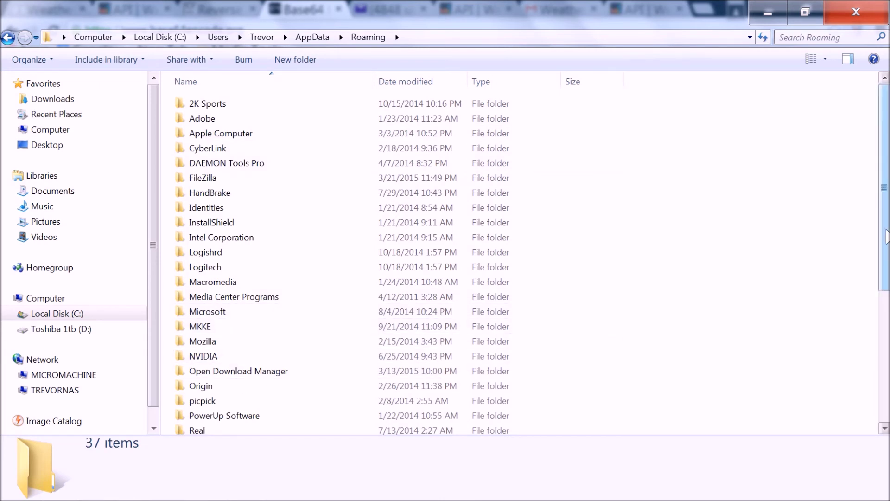
pyautogui.moveTo(886, 236); pyautogui.dragTo(886, 367)
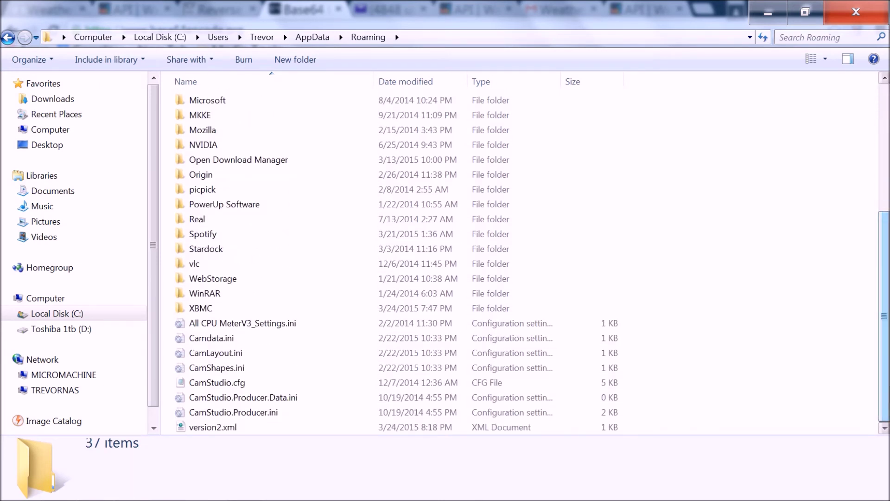
pyautogui.doubleClick(452, 308)
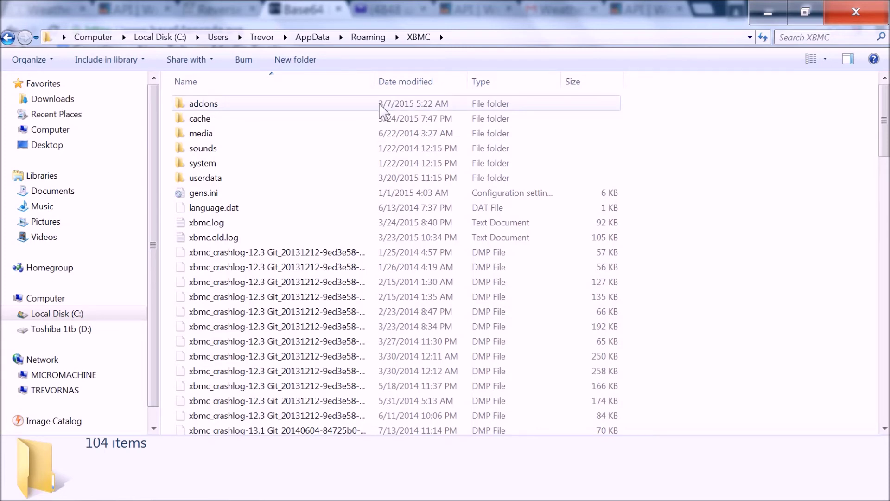
pyautogui.hotkey('alt', 'Tab')
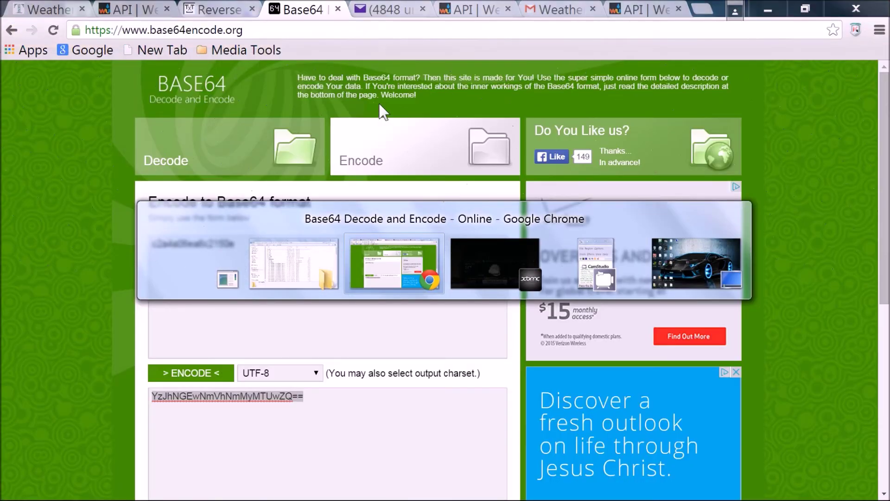
# Read steps 10–14 of the Weather Underground fix article on the wunderground.py path, then return to the XBMC folder
pyautogui.click(20, 8)
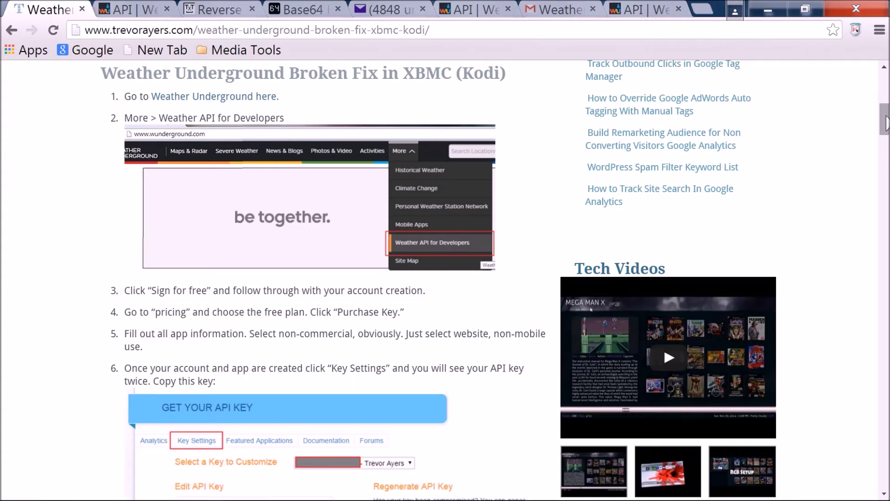
pyautogui.moveTo(884, 121); pyautogui.dragTo(884, 174)
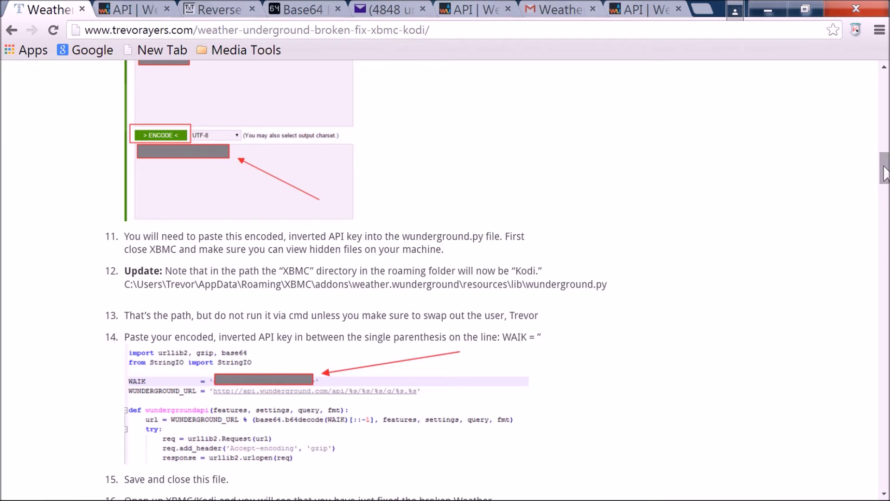
pyautogui.hotkey('alt', 'Tab')
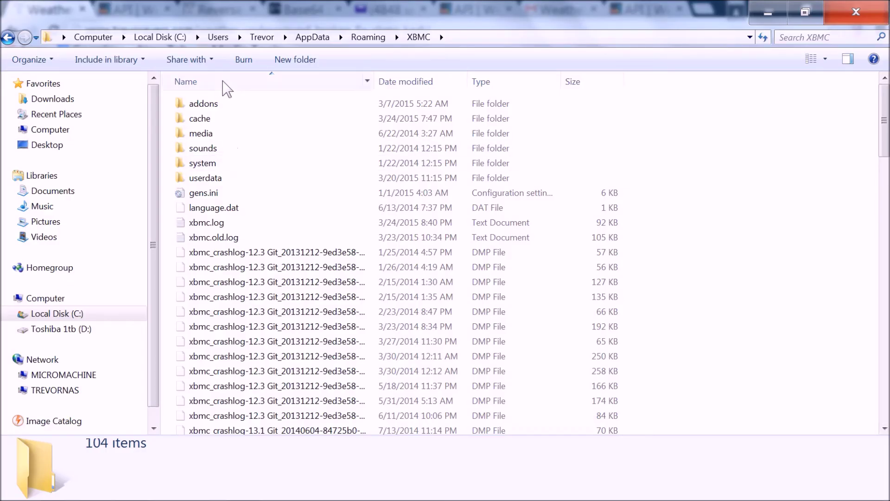
# Navigate to addons > weather.wunderground > resources > lib in the XBMC folder
pyautogui.doubleClick(220, 104)
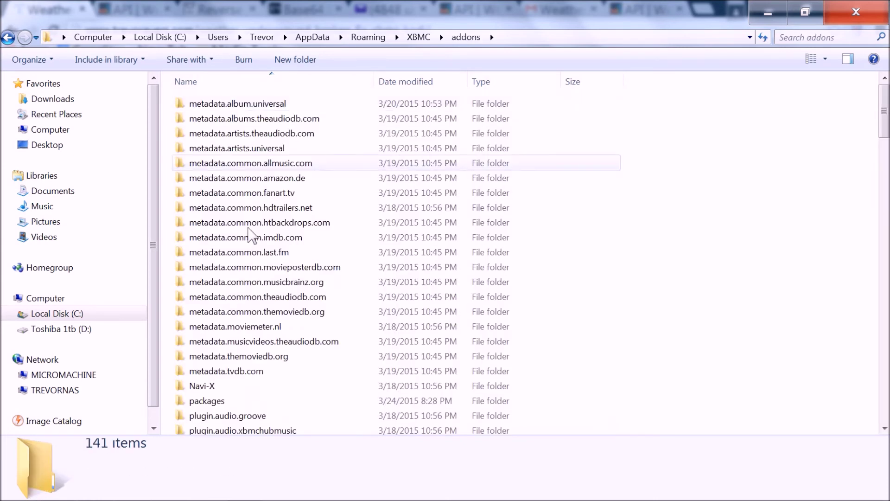
pyautogui.moveTo(883, 108); pyautogui.dragTo(852, 404)
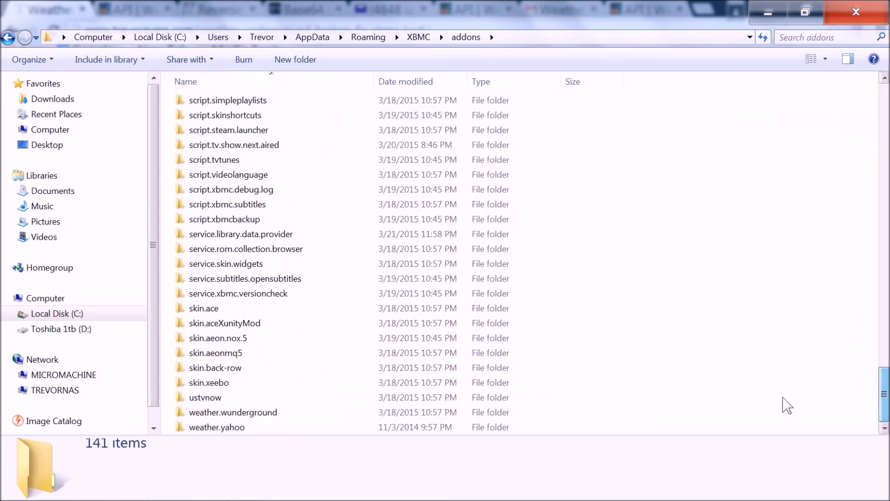
pyautogui.doubleClick(324, 416)
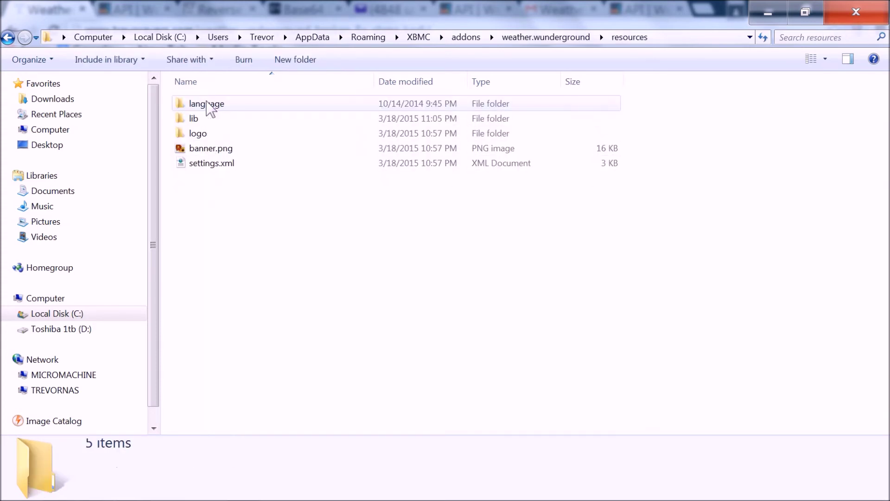
pyautogui.doubleClick(202, 122)
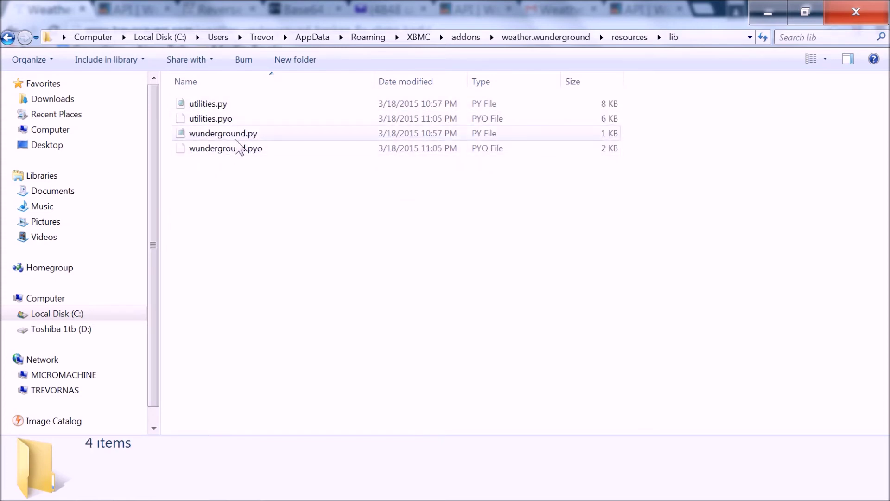
# Open wunderground.py with Notepad via Open with
pyautogui.click(235, 138)
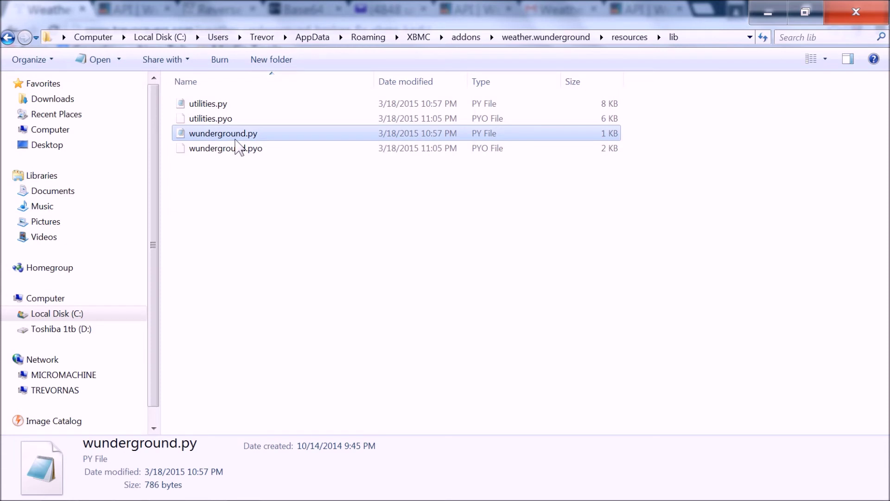
pyautogui.rightClick(235, 140)
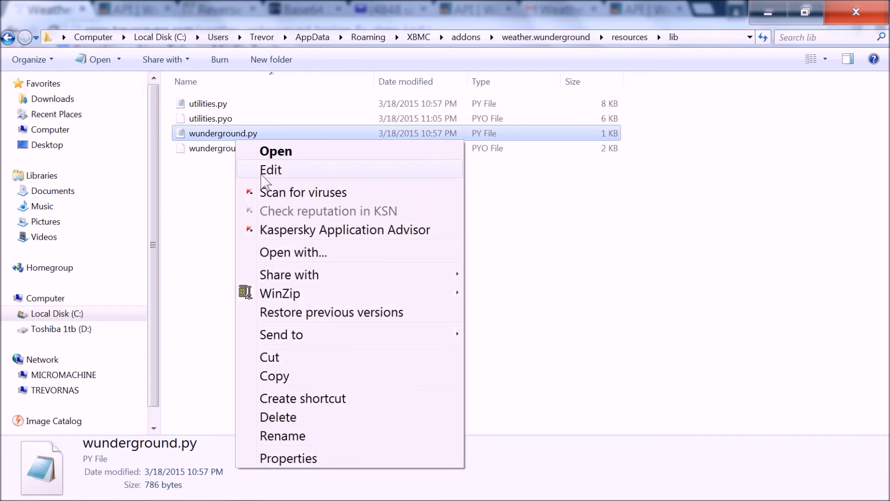
pyautogui.click(299, 253)
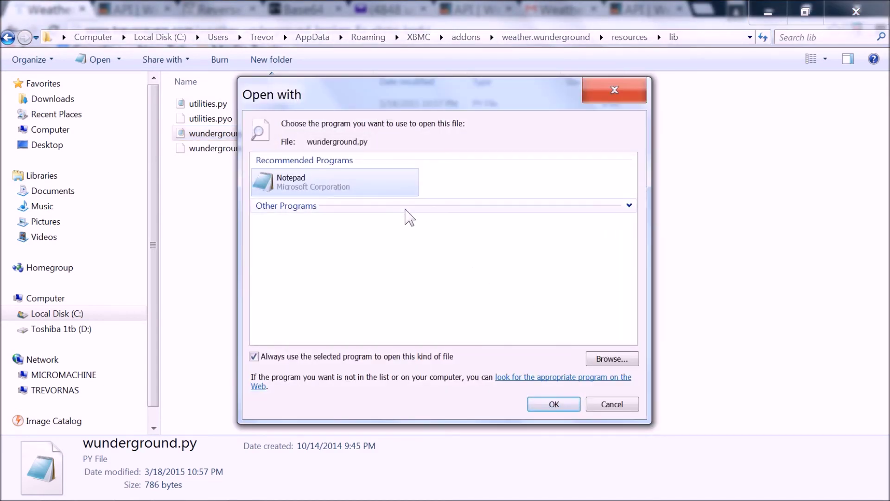
pyautogui.click(396, 211)
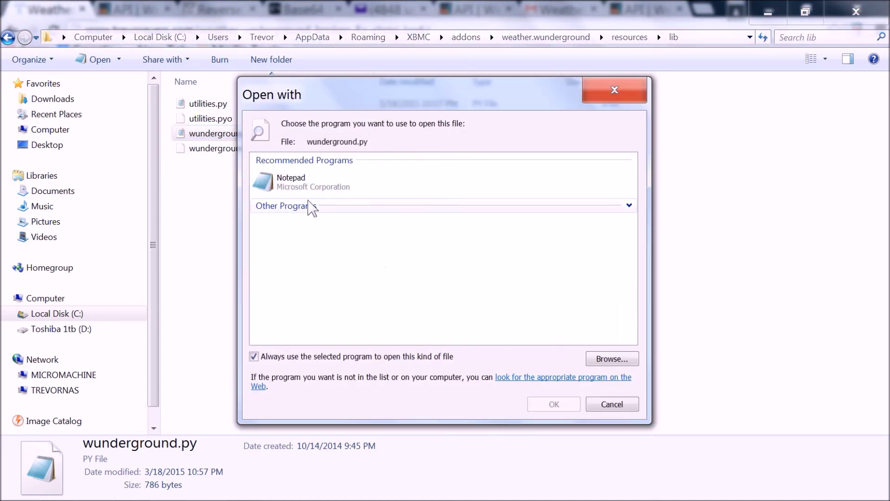
pyautogui.click(325, 183)
# Replace the old WAIK key value in wunderground.py with the pasted new encoded API key
pyautogui.click(570, 407)
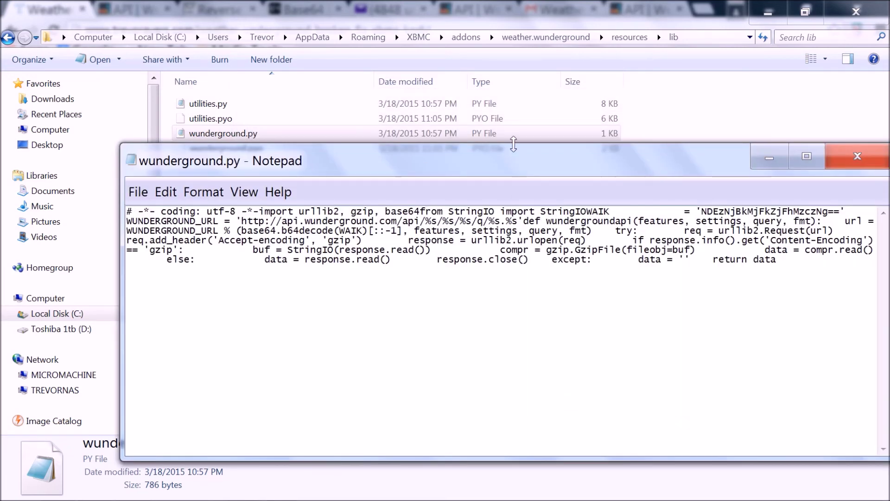
pyautogui.moveTo(517, 162); pyautogui.dragTo(433, 130)
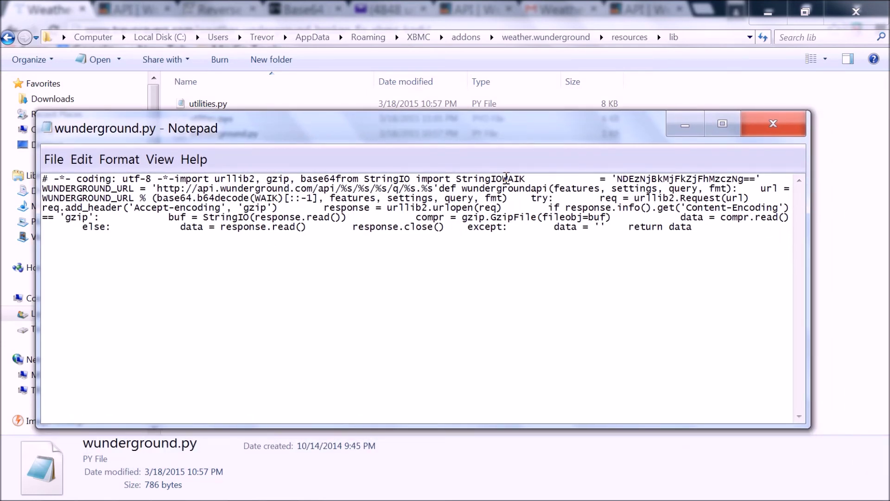
pyautogui.moveTo(508, 178); pyautogui.dragTo(514, 179)
pyautogui.doubleClick(667, 180)
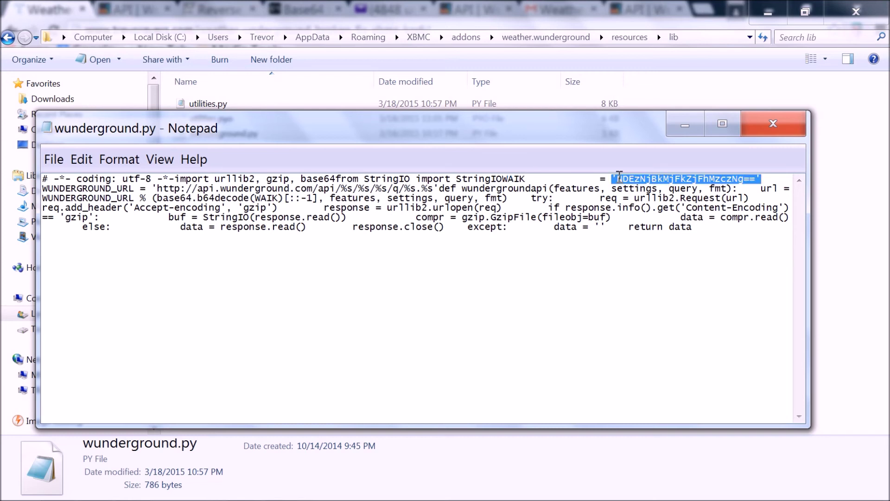
pyautogui.click(619, 178)
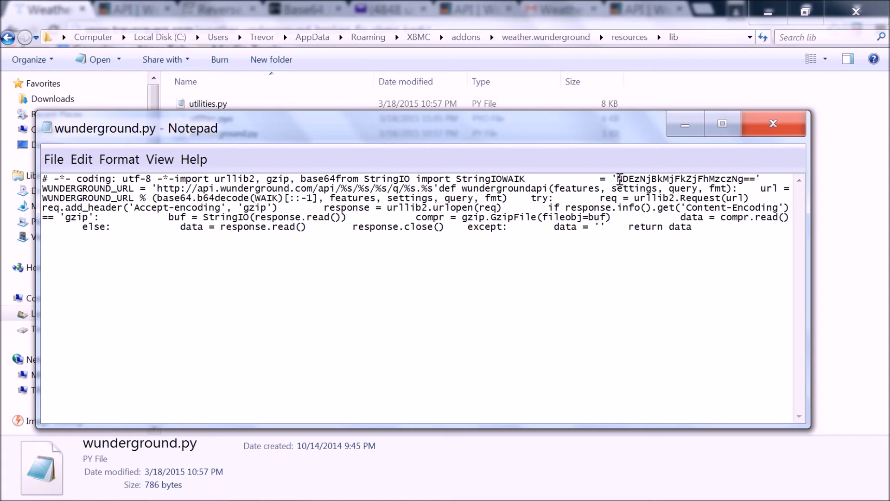
pyautogui.hotkey('shift', 'Right')
pyautogui.hotkey('shift', 'Right')
pyautogui.hotkey('shift', 'Right')
pyautogui.hotkey('shift', 'Right')
pyautogui.hotkey('shift', 'Right')
pyautogui.hotkey('shift', 'Right')
pyautogui.hotkey('shift', 'Right')
pyautogui.hotkey('shift', 'Right')
pyautogui.hotkey('shift', 'Right')
pyautogui.hotkey('shift', 'Right')
pyautogui.hotkey('shift', 'Right')
pyautogui.hotkey('shift', 'Right')
pyautogui.hotkey('shift', 'Right')
pyautogui.hotkey('shift', 'Right')
pyautogui.hotkey('shift', 'Right')
pyautogui.hotkey('shift', 'Right')
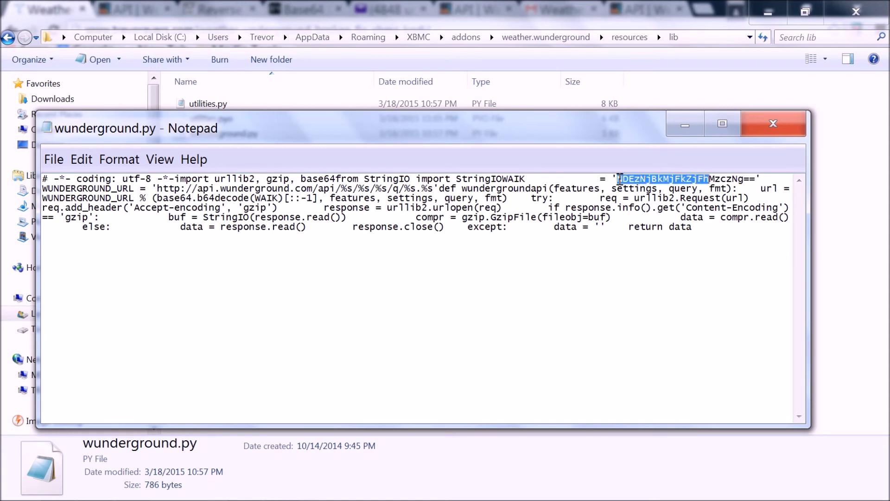
pyautogui.hotkey('shift', 'Right')
pyautogui.hotkey('shift', 'Right')
pyautogui.hotkey('shift', 'Right')
pyautogui.hotkey('shift', 'Right')
pyautogui.hotkey('shift', 'Right')
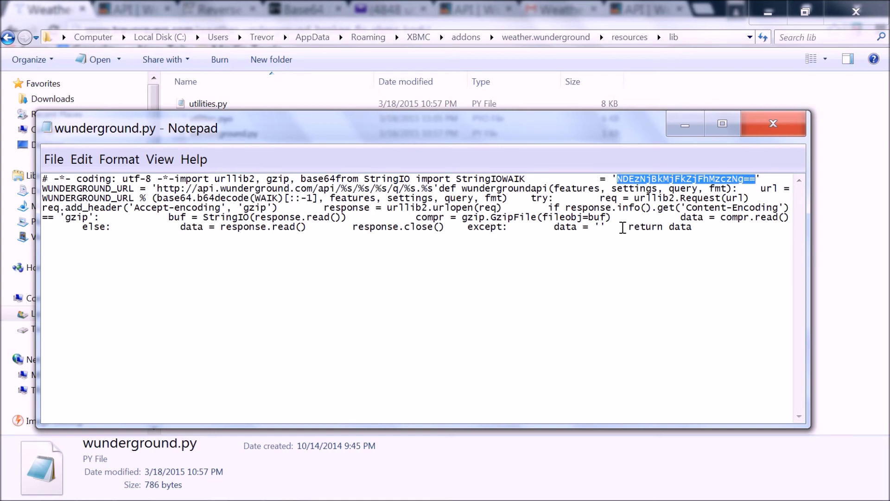
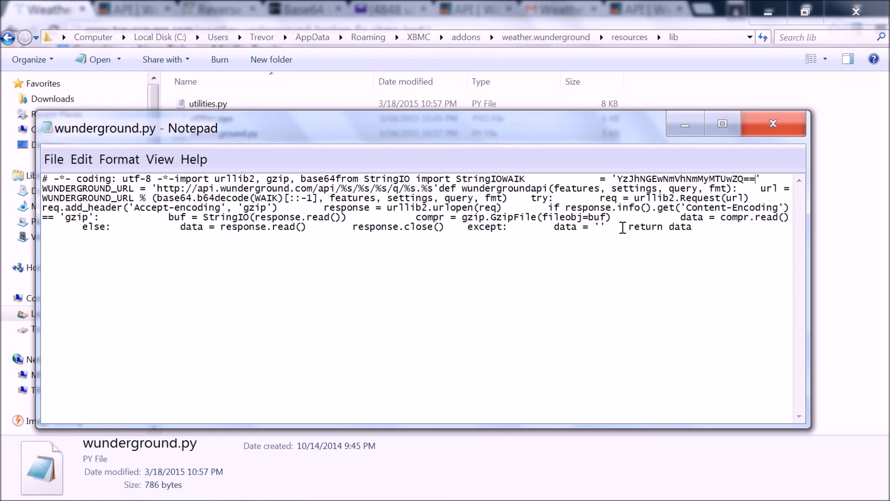
# Save wunderground.py and close Notepad
pyautogui.moveTo(545, 177); pyautogui.dragTo(440, 178)
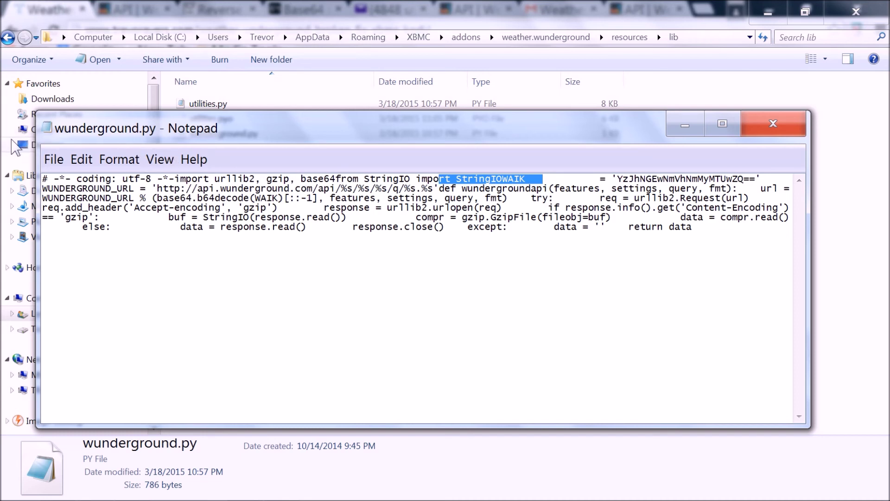
pyautogui.click(52, 160)
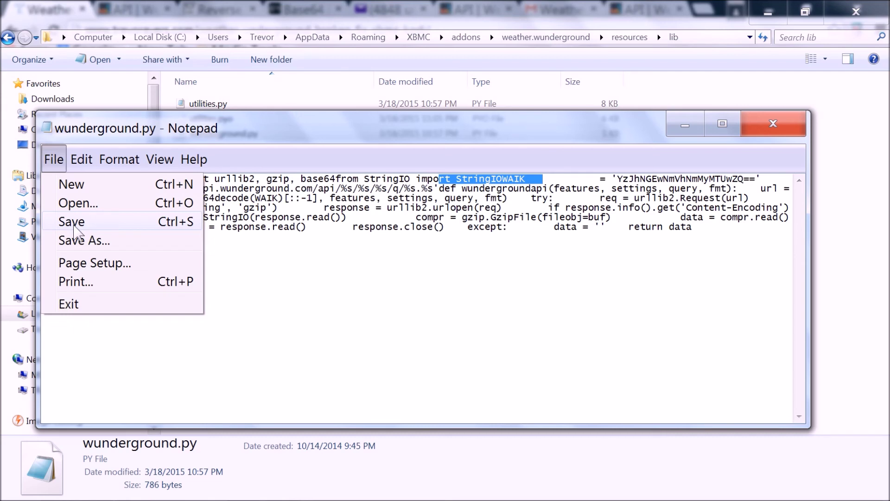
pyautogui.click(74, 223)
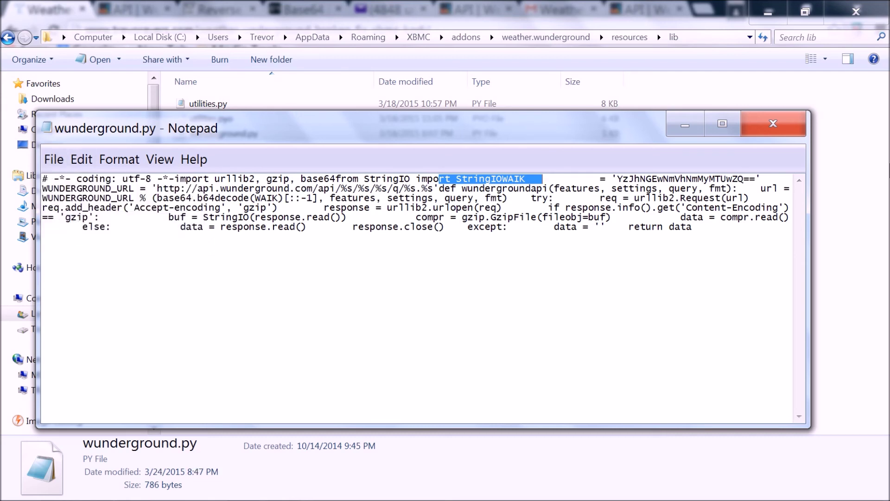
pyautogui.click(765, 125)
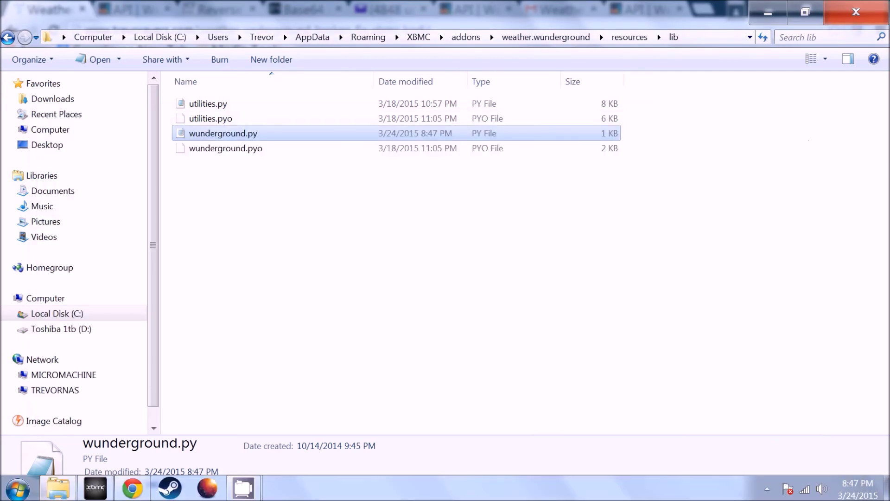
# Confirm XBMC's weather screen is still blank, then launch Task Manager with Ctrl+Shift+Esc
pyautogui.click(96, 487)
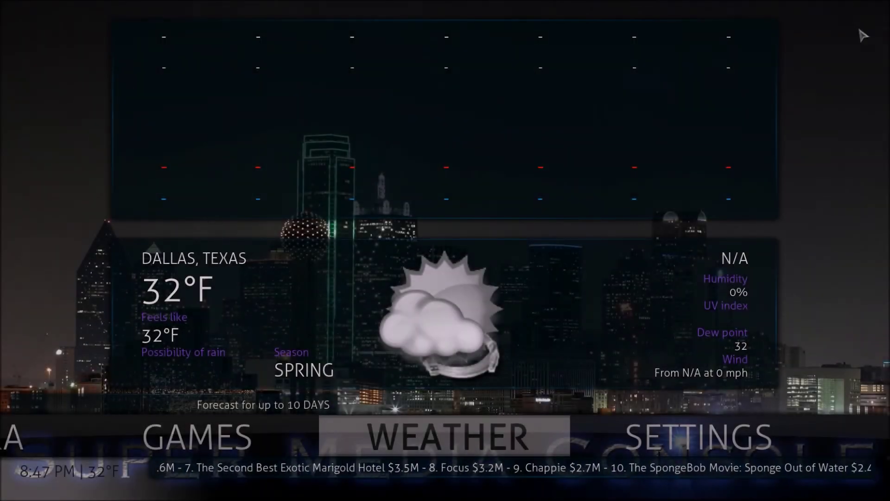
pyautogui.hotkey('alt', 'Tab')
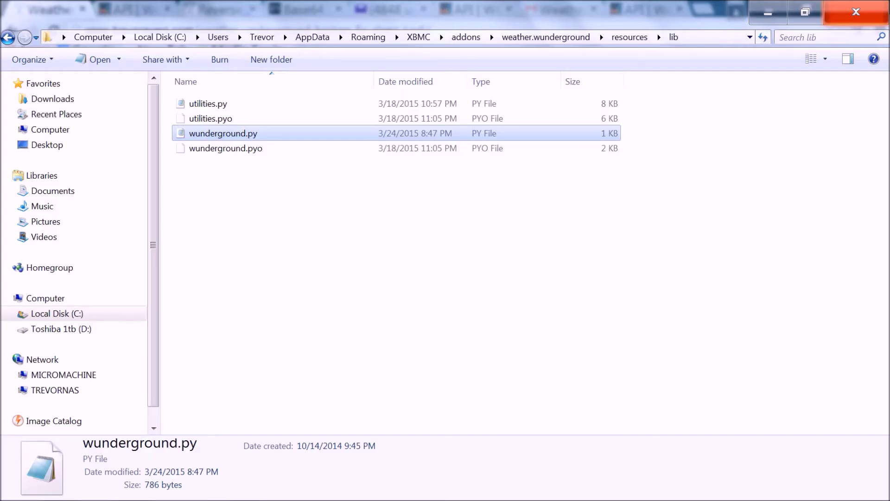
pyautogui.moveTo(133, 491)
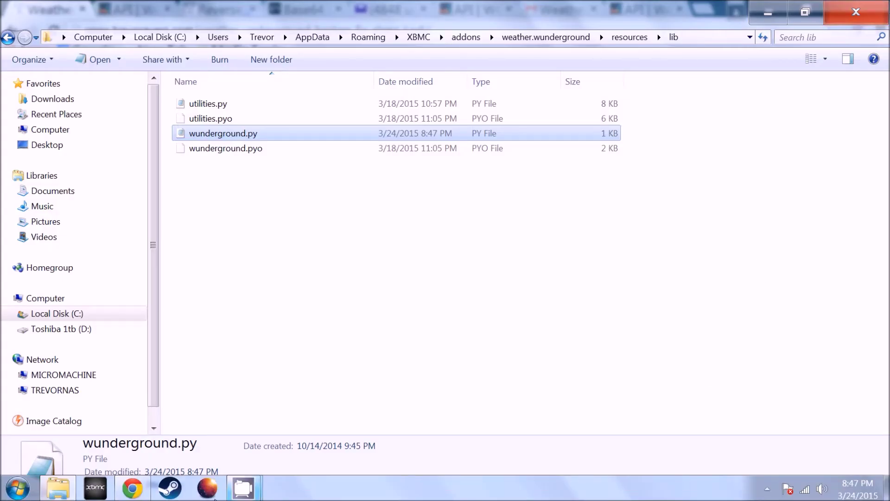
pyautogui.click(102, 491)
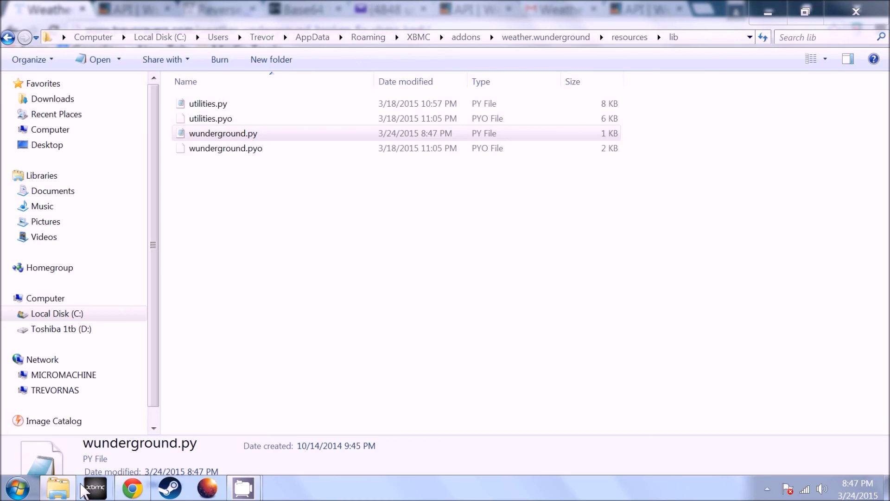
pyautogui.hotkey('ctrl', 'shift', 'Escape')
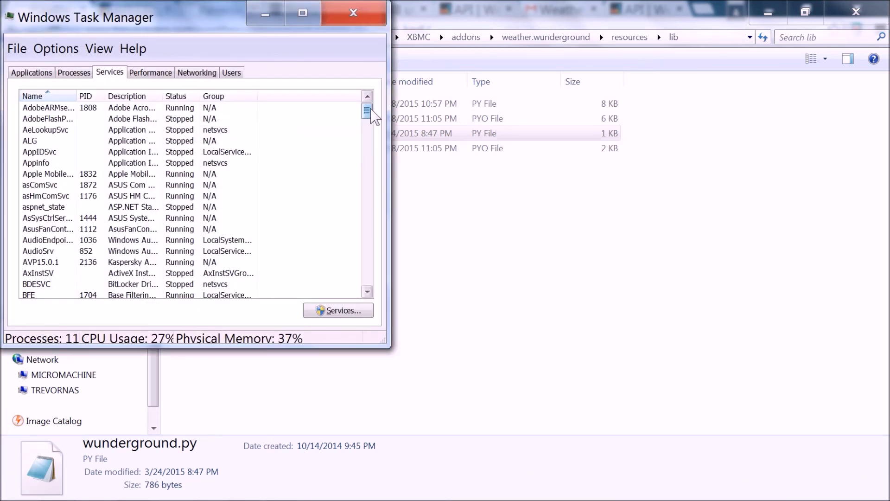
# End the XBMC.exe process from Task Manager's Processes list
pyautogui.click(77, 74)
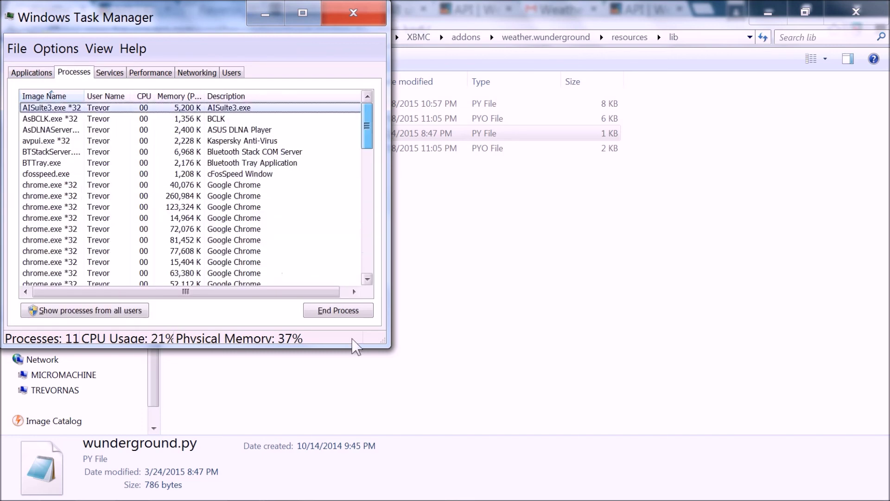
pyautogui.scroll(-10, 359, 297)
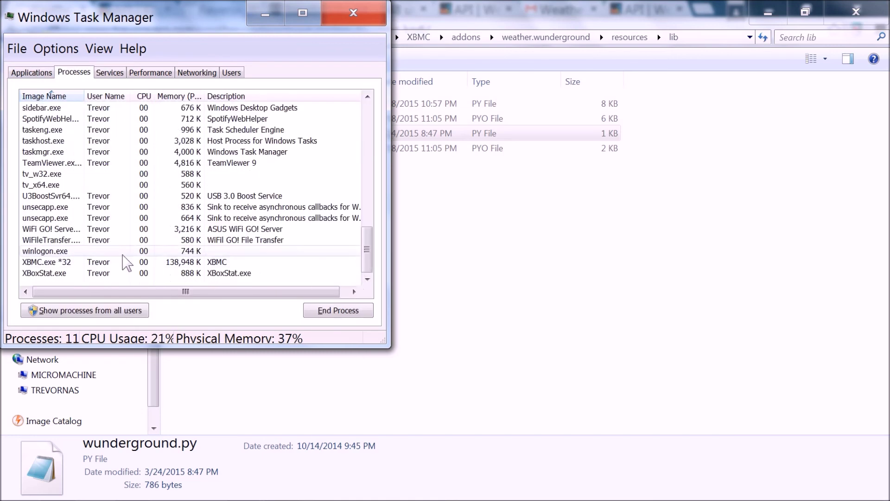
pyautogui.click(125, 263)
pyautogui.click(336, 312)
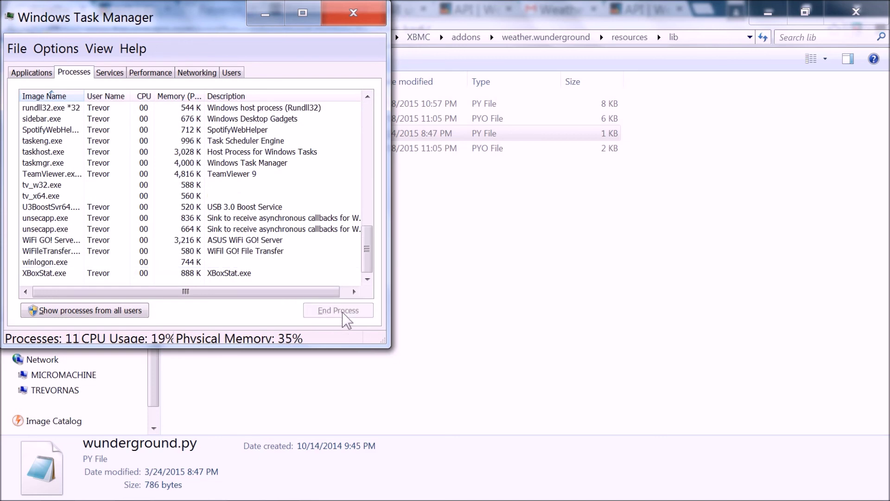